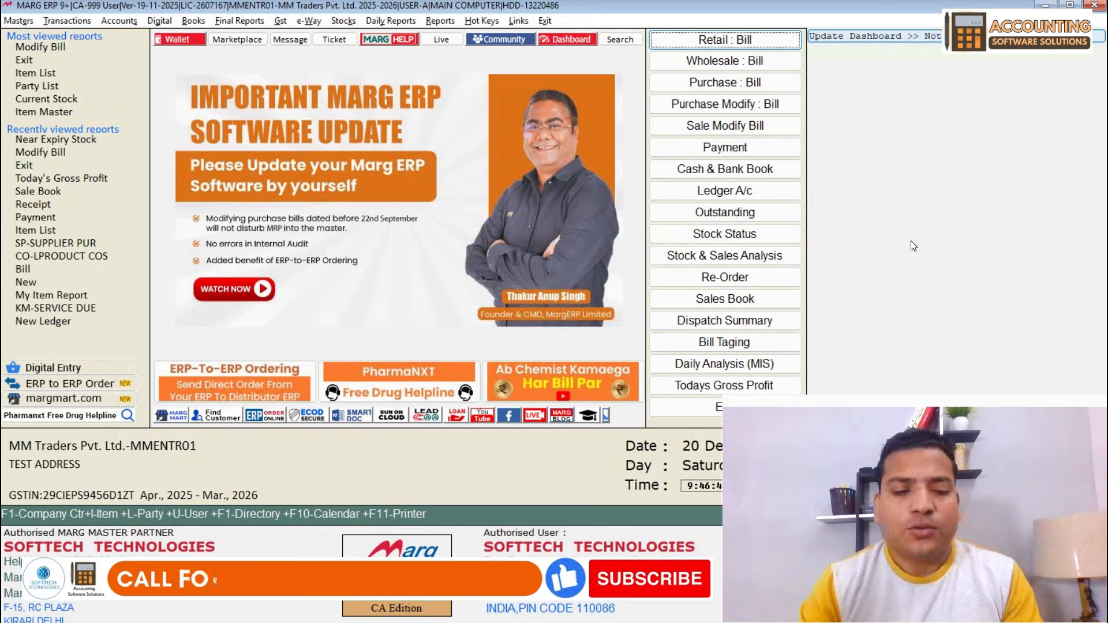
key(alt+m)
key(Return)
key(Return)
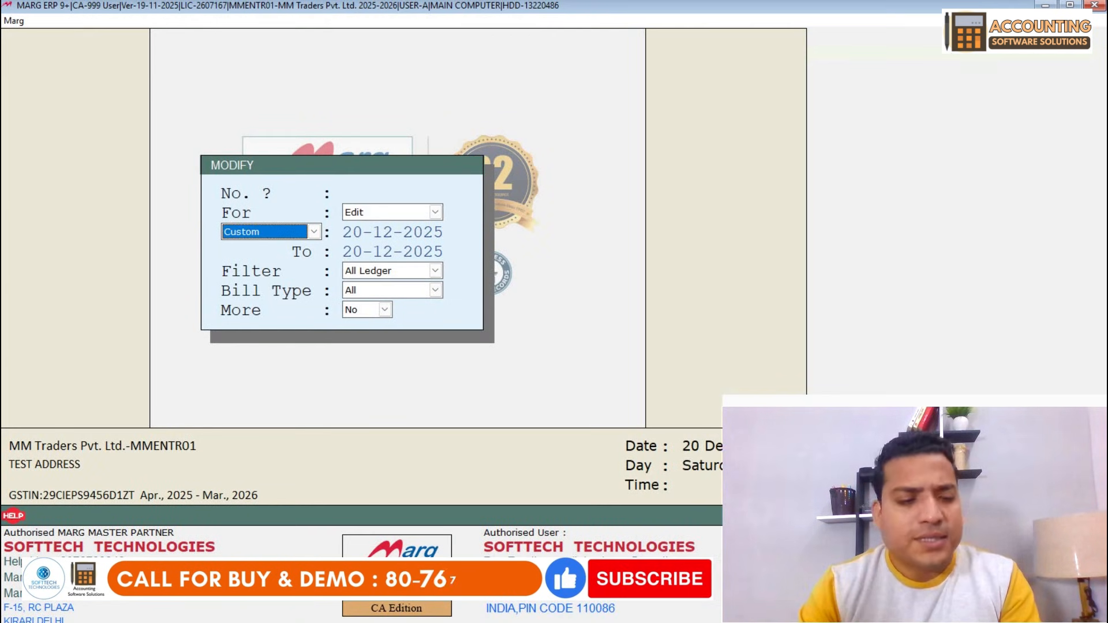
key(a)
key(Return)
key(Return)
key(Return)
key(Return)
key(Escape)
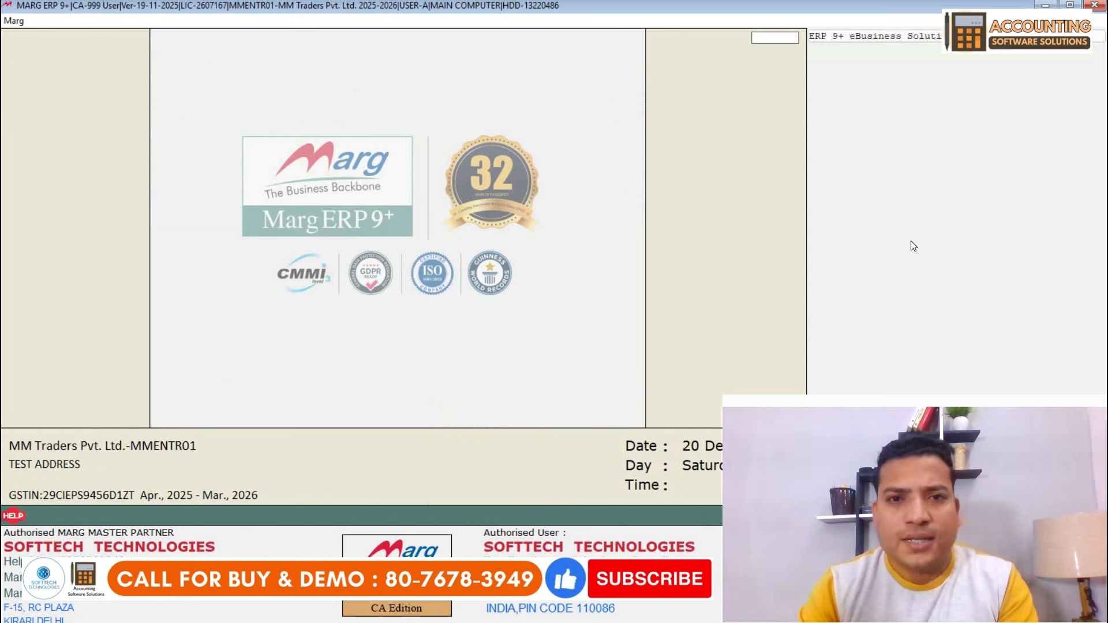
key(Return)
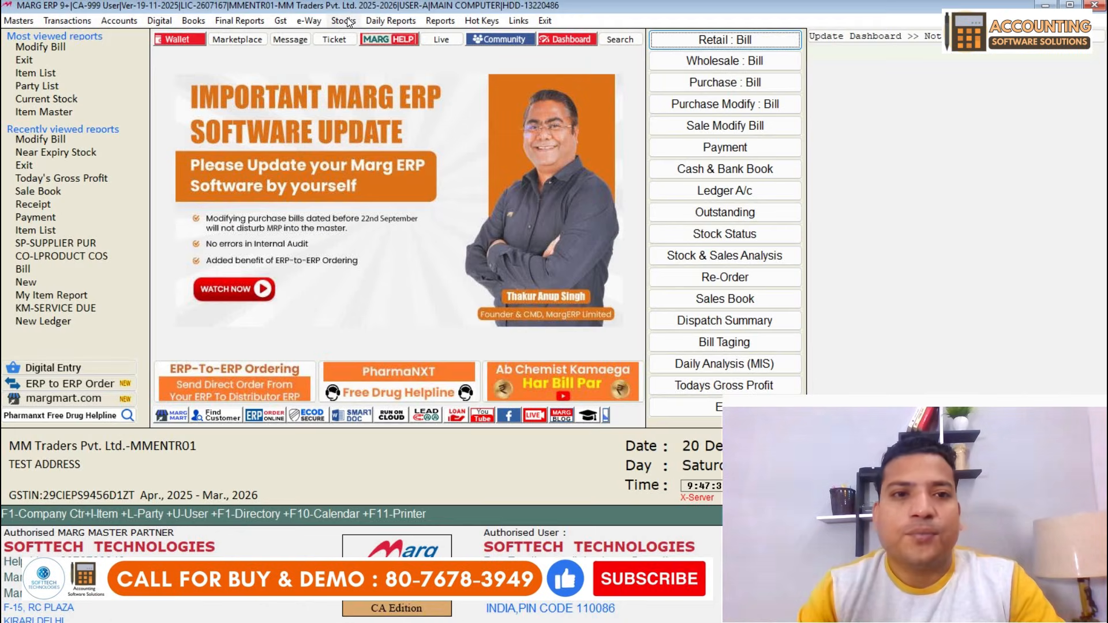
- Generate the Near Expiry Stock report as on 20-12-2025, accepting the options for near expiry stock with Available status
click(348, 22)
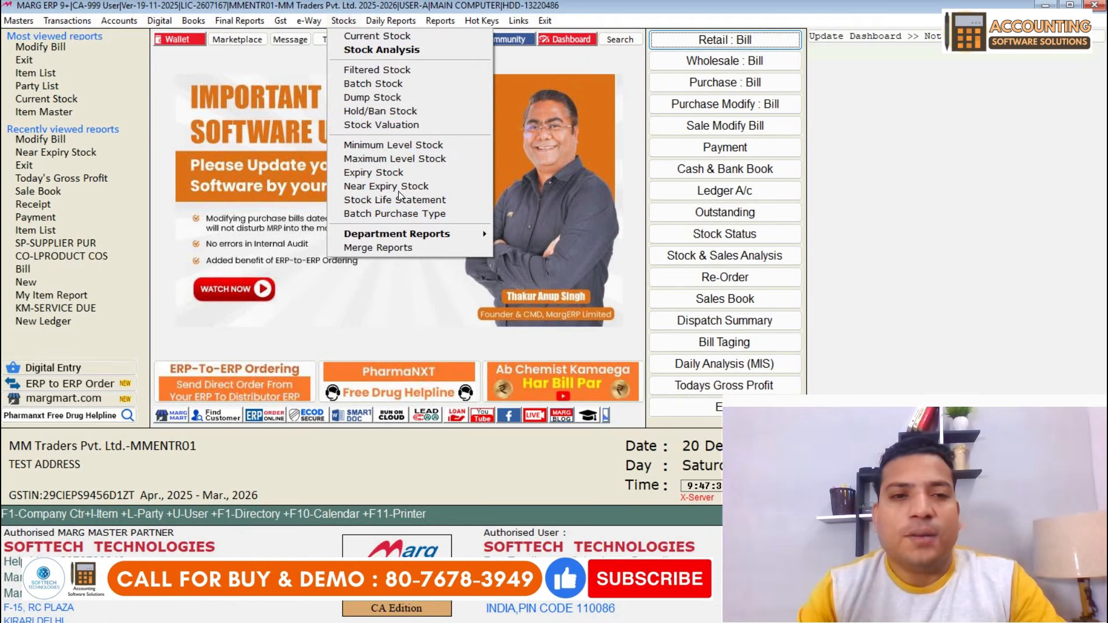
click(365, 187)
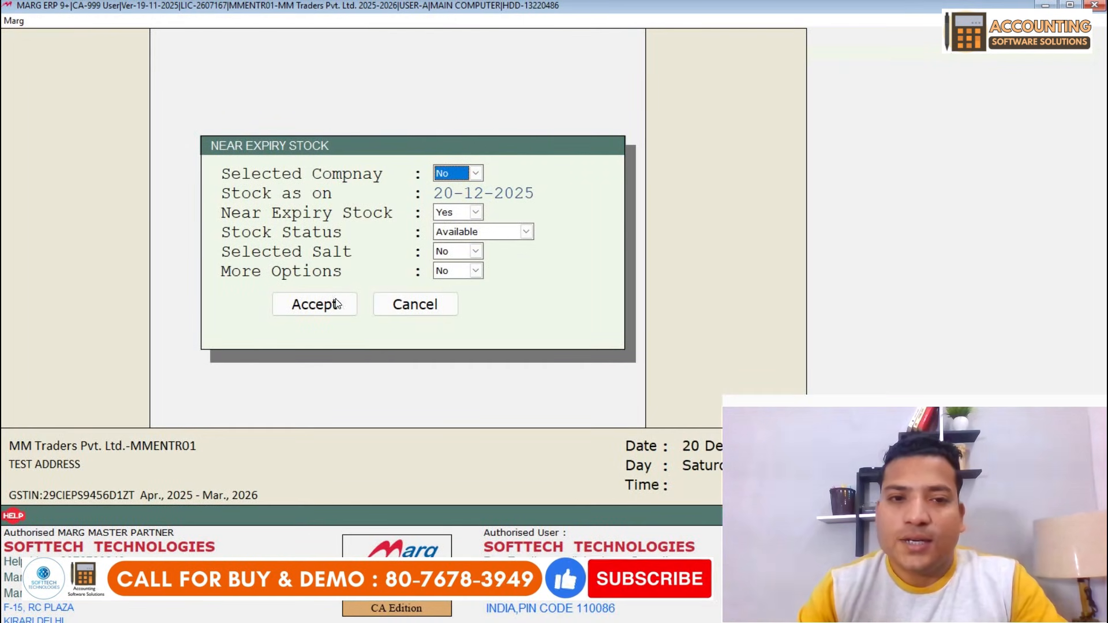
click(322, 309)
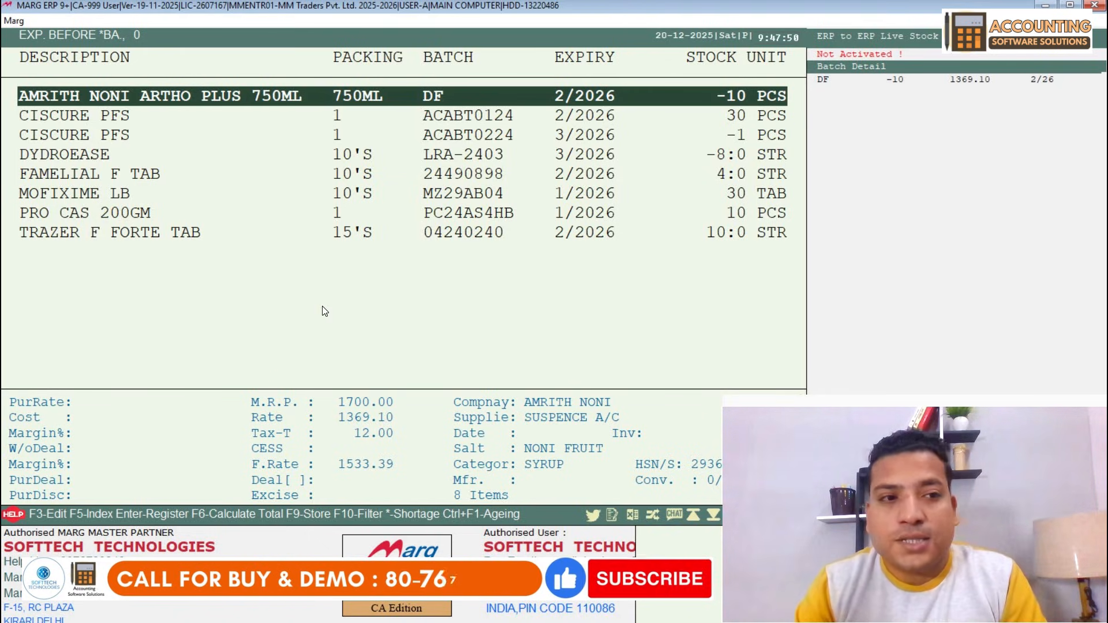
- Go through the near expiry items and examine each one's batch, expiry date and stock quantity
key(Down)
key(Down)
key(Up)
key(Up)
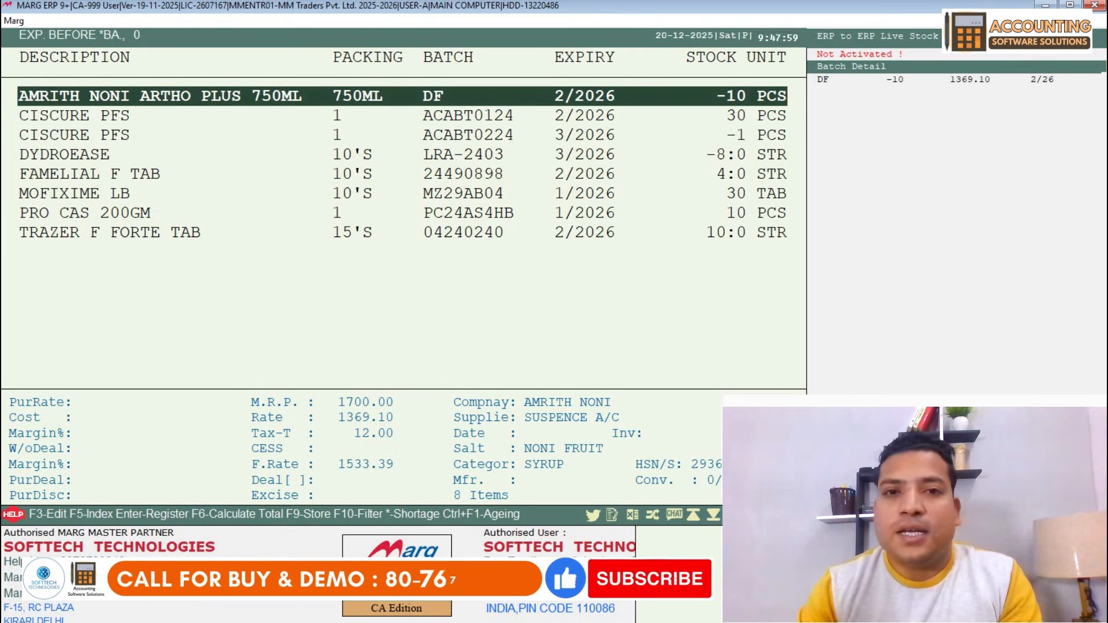
key(Down)
key(Down)
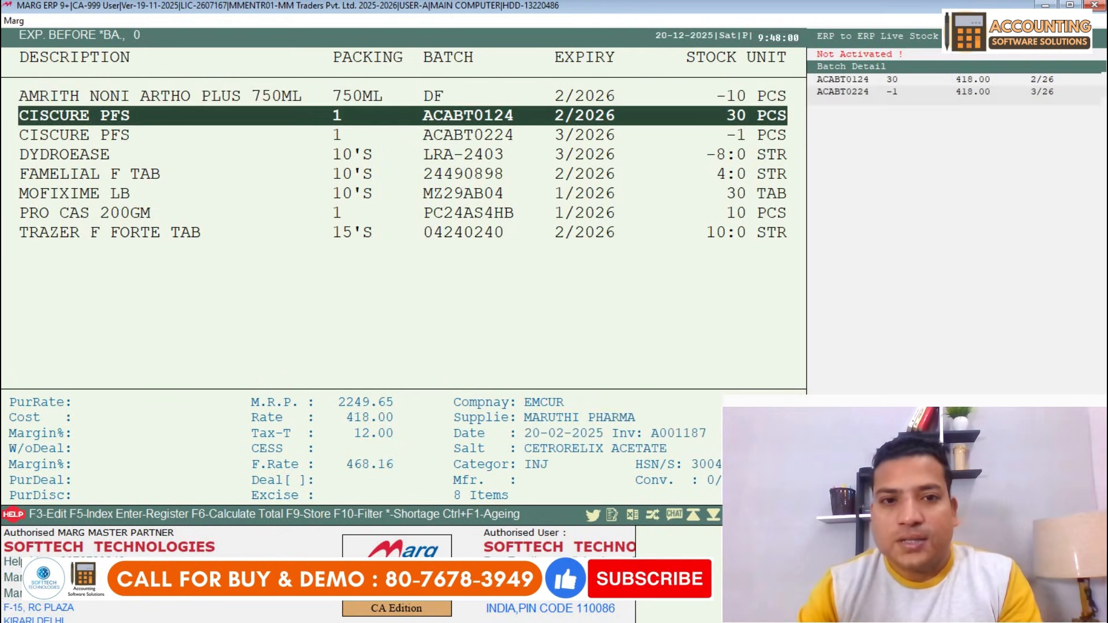
key(Down)
key(Down)
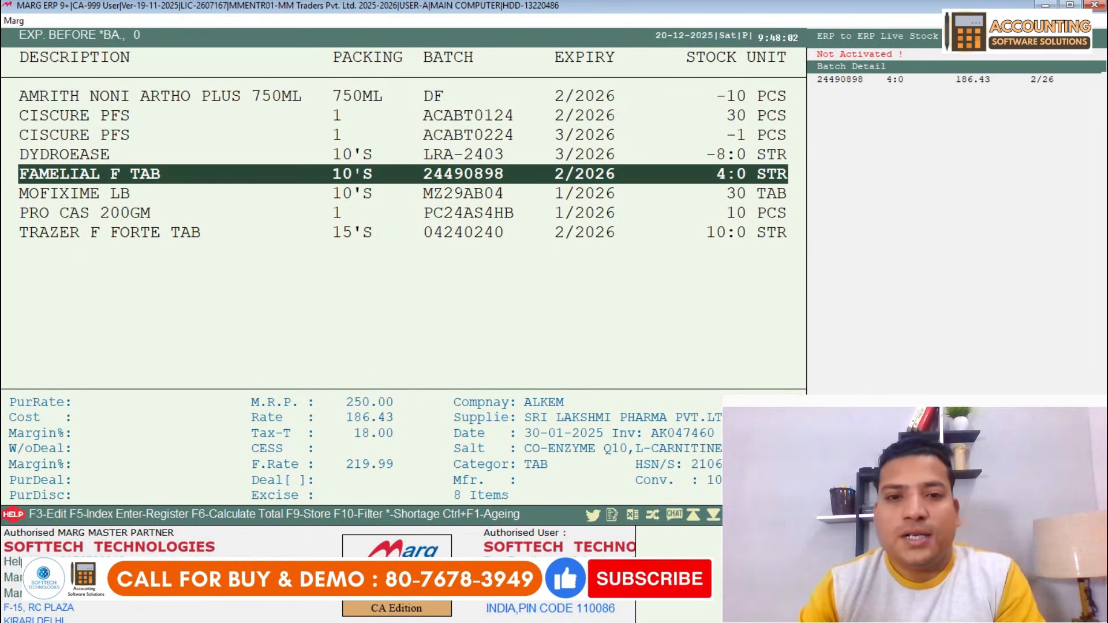
key(Up)
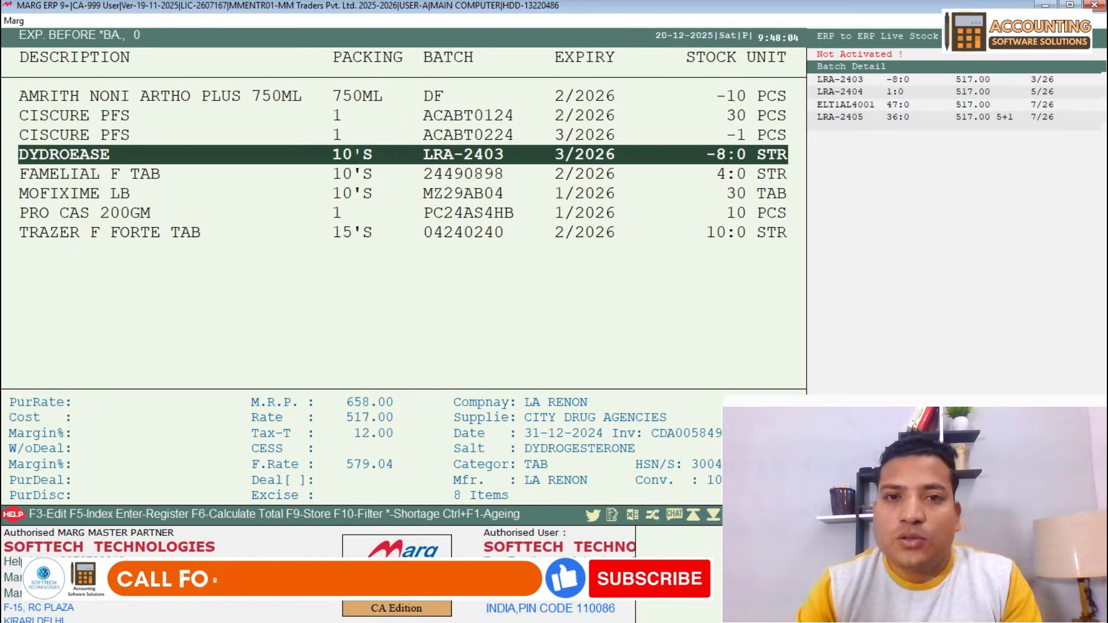
key(Down)
key(Down)
key(Down)
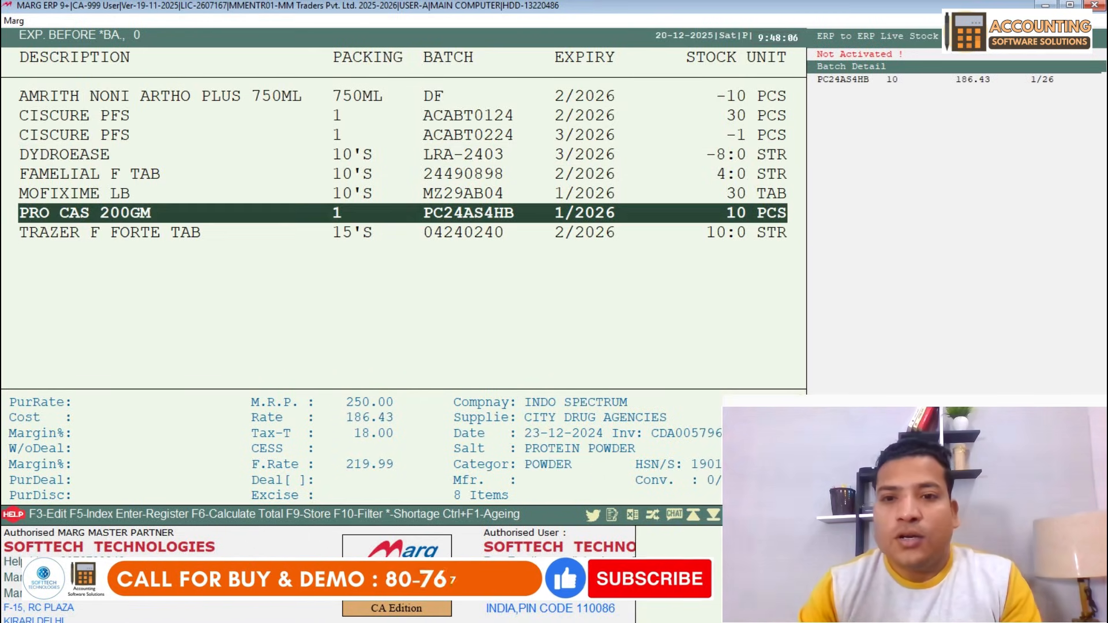
key(Up)
key(Up)
key(Up)
key(Up)
key(Up)
key(Up)
key(Down)
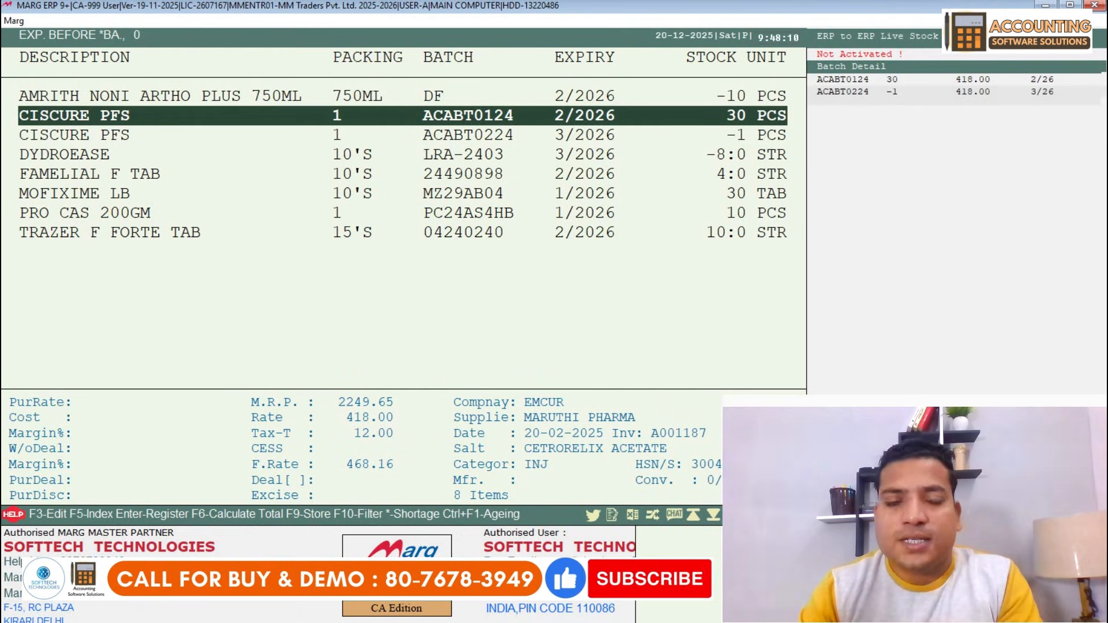
key(Down)
key(Down)
key(Down)
key(Down)
key(Down)
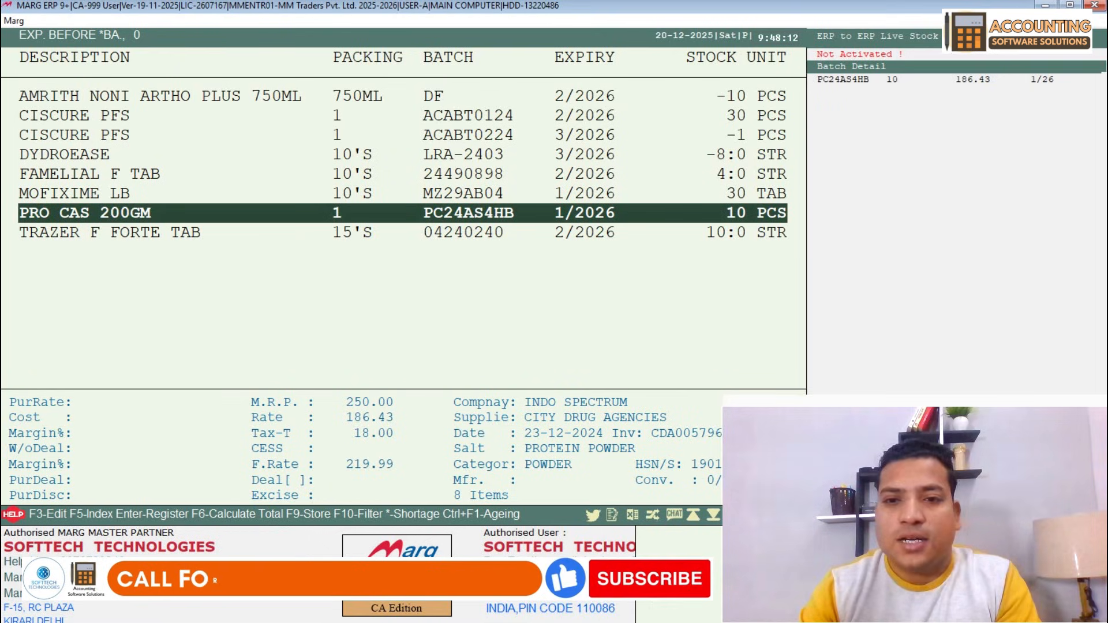
key(Up)
key(Down)
key(Down)
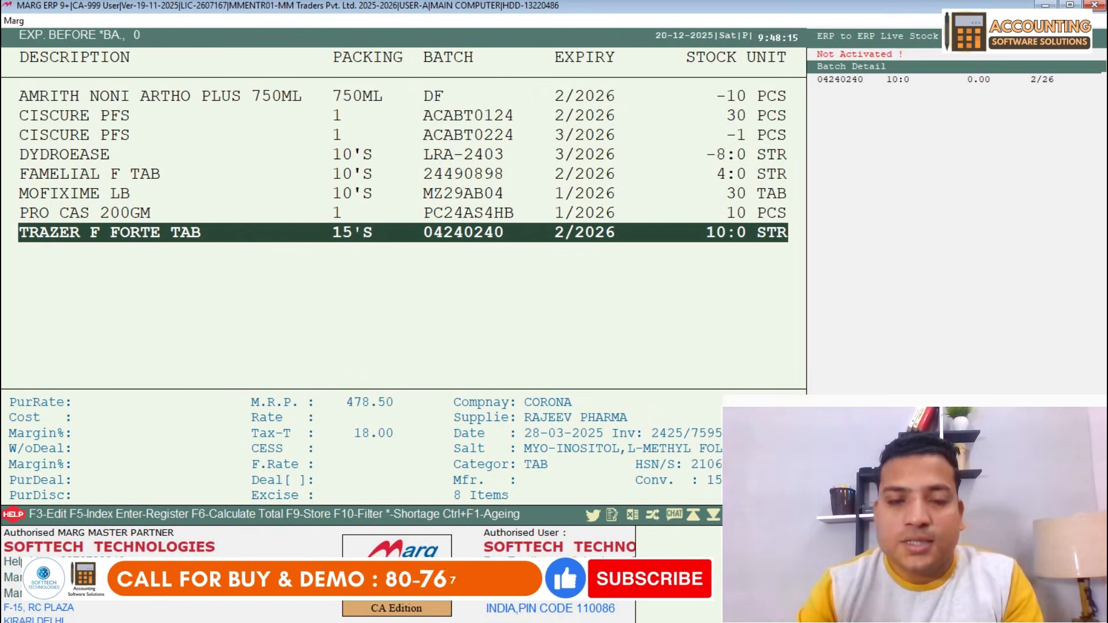
key(Up)
key(Up)
key(Up)
key(Up)
key(Up)
key(Up)
key(Up)
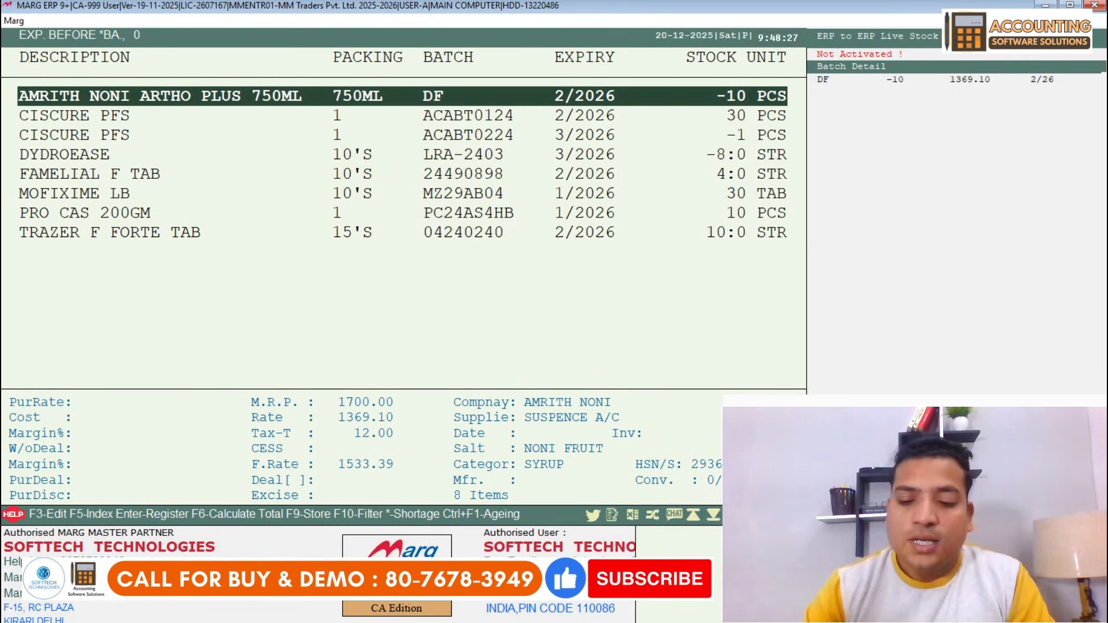
key(Down)
key(Down)
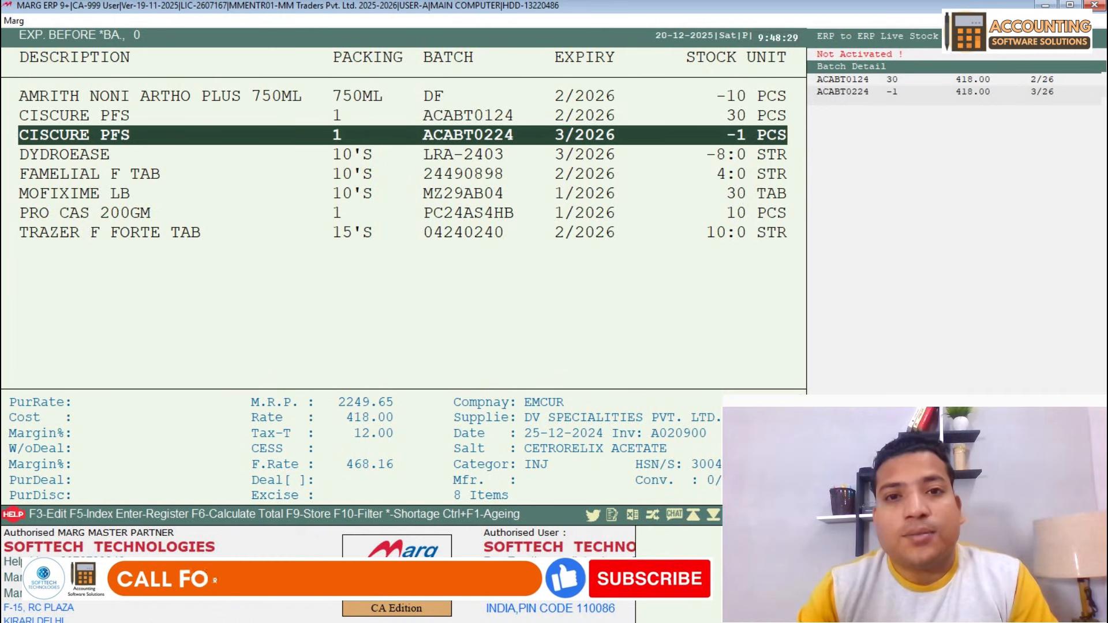
key(Up)
key(Down)
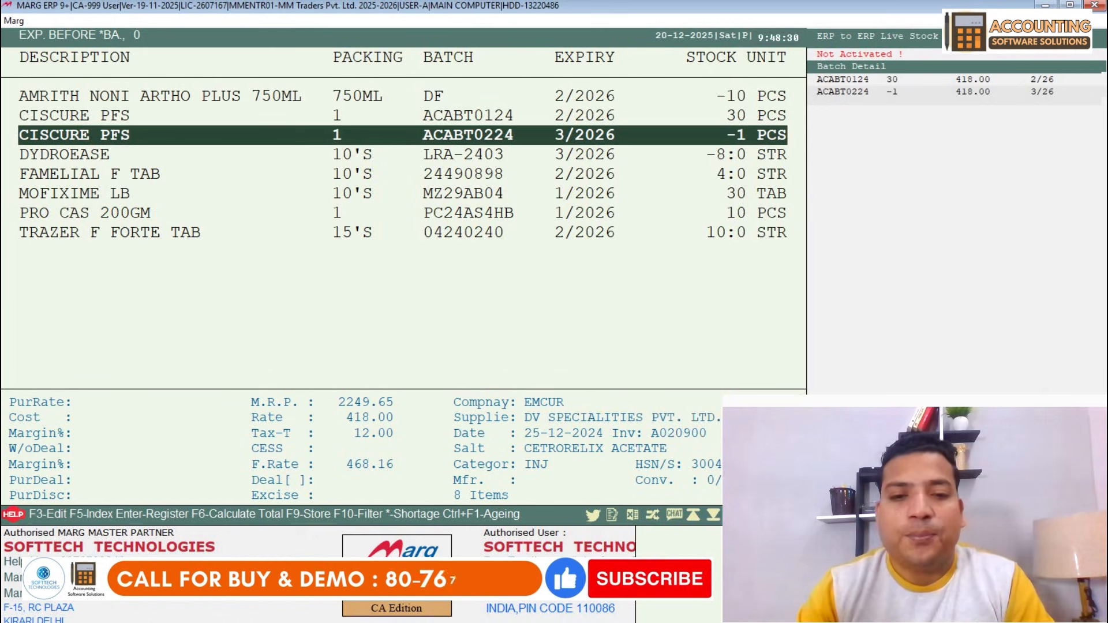
key(Down)
key(End)
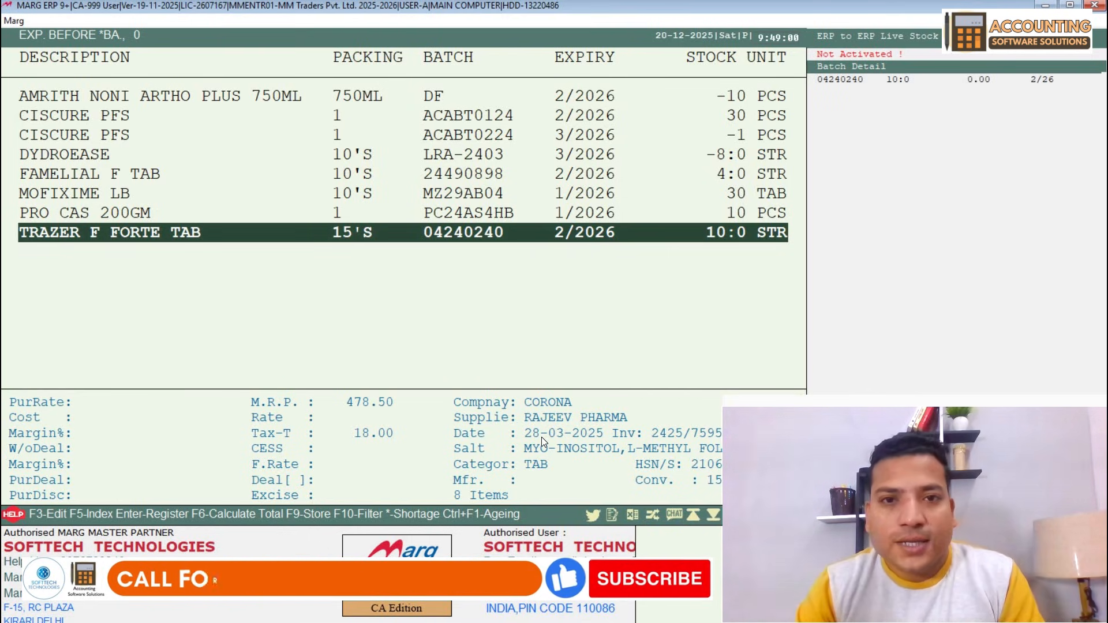
- Review the supplier and purchase date details of the near expiry items, ending on TRAZER F FORTE TAB
key(Up)
key(Up)
key(Up)
key(Up)
key(Up)
key(Up)
key(Up)
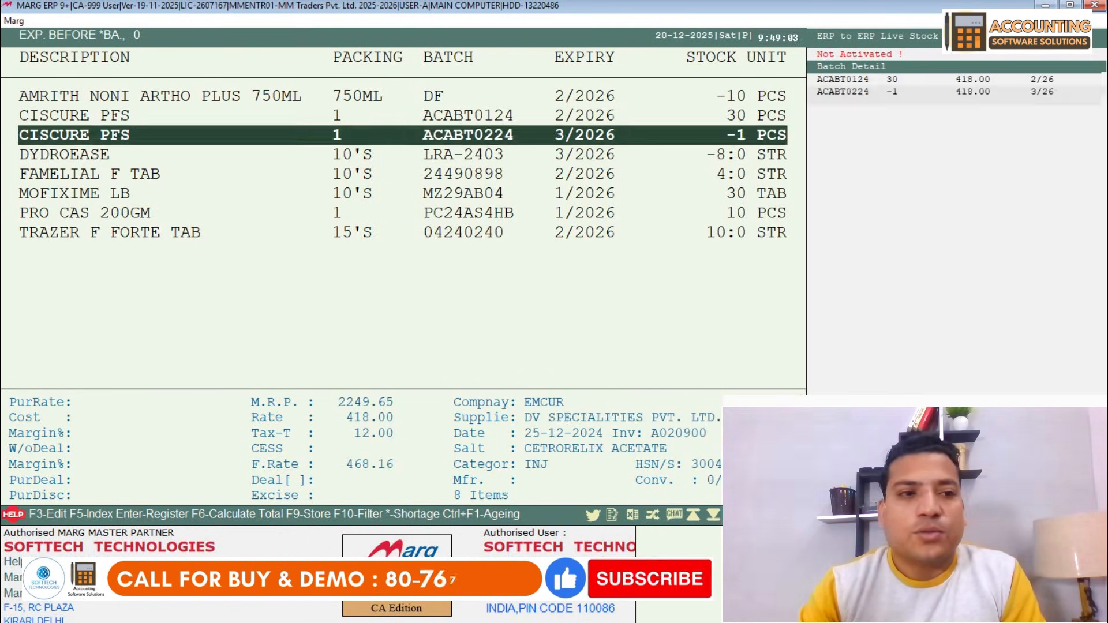
key(Down)
key(Down)
key(Down)
key(Down)
key(Down)
key(Down)
key(Down)
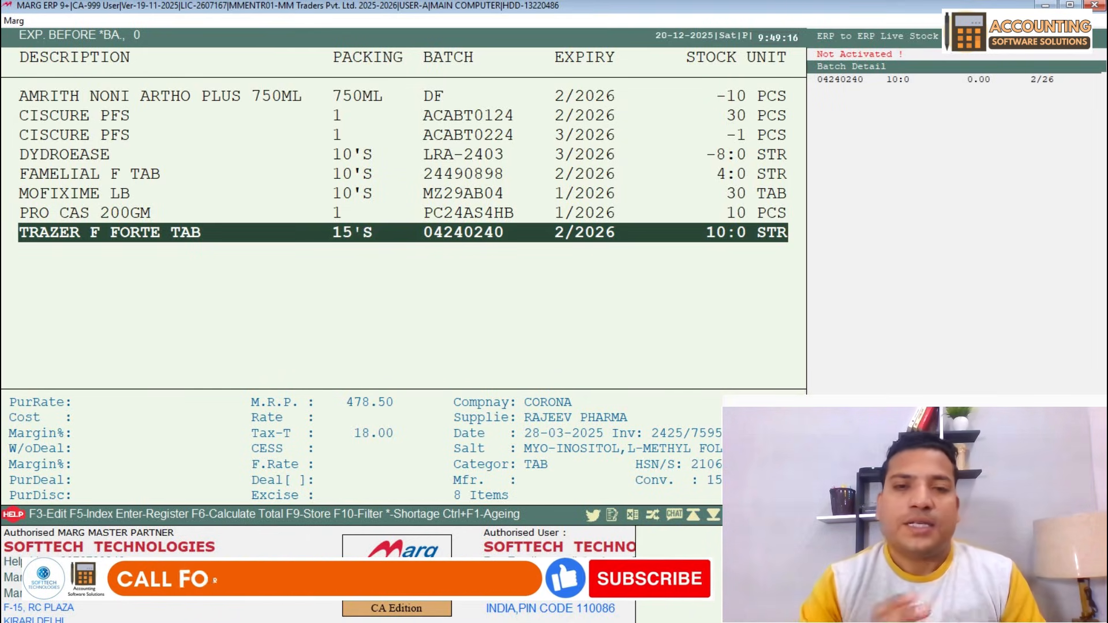
- Generate a Stock Statement from the near expiry list, indexed on Group Type, and view it on screen
key(alt+p)
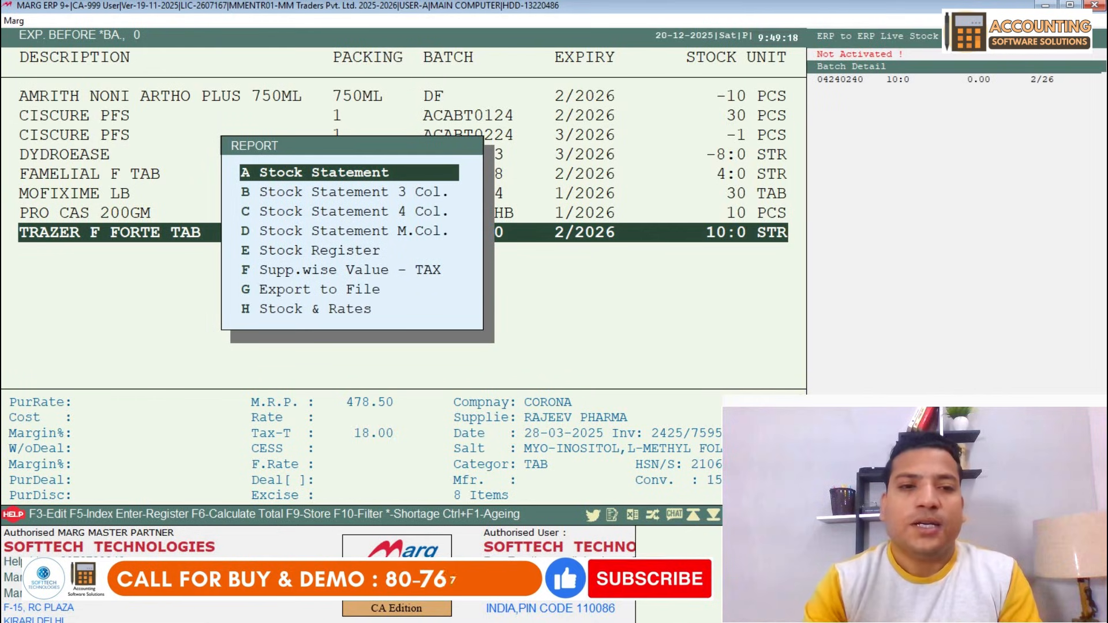
key(Return)
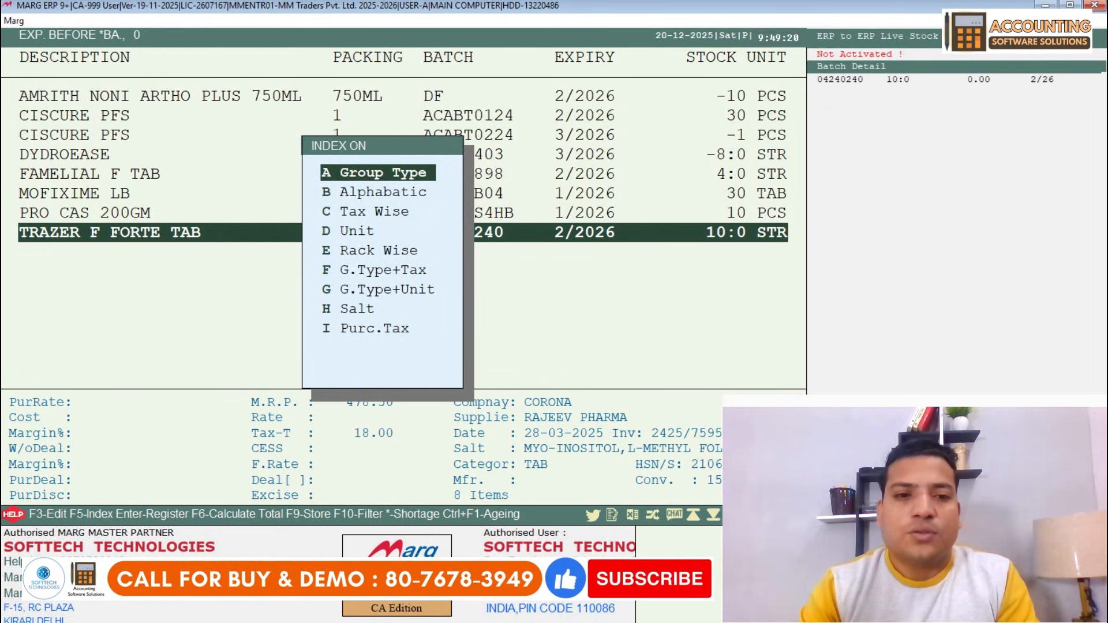
key(Down)
key(Down)
key(Down)
key(Down)
key(Up)
key(Up)
key(Up)
key(Up)
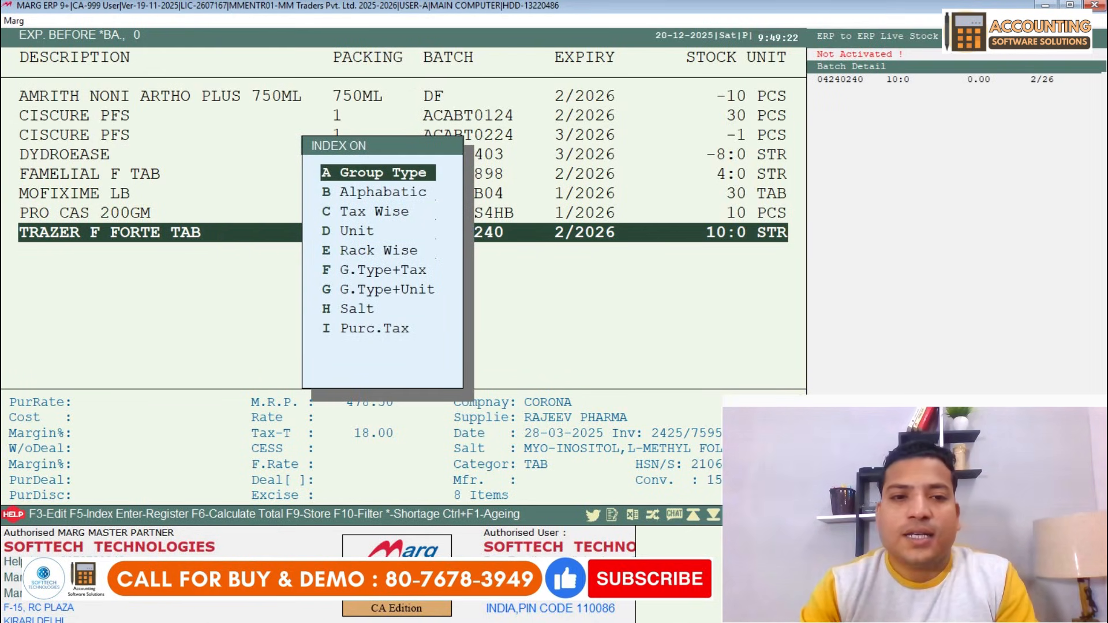
key(Return)
key(Return)
key(Return)
key(Return)
key(Return)
key(Return)
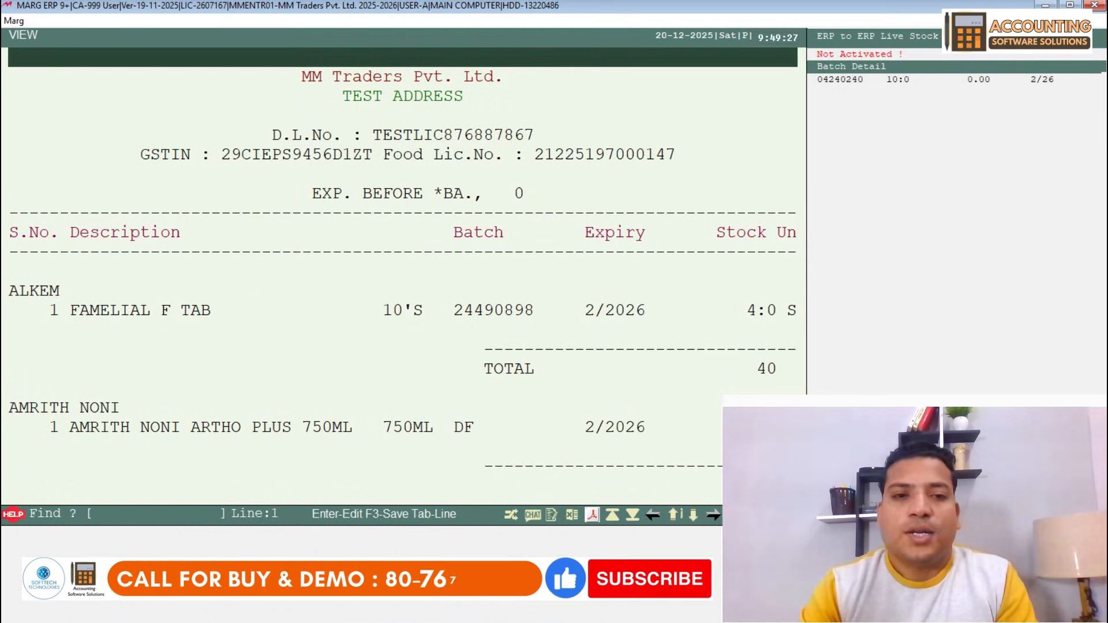
- Examine the stock statement's header and company grouping down to the FAMELIAL F TAB line
key(Down)
key(Down)
key(Down)
key(Down)
key(Down)
key(Down)
key(Down)
key(Down)
key(Down)
key(Down)
key(Down)
key(Down)
key(Down)
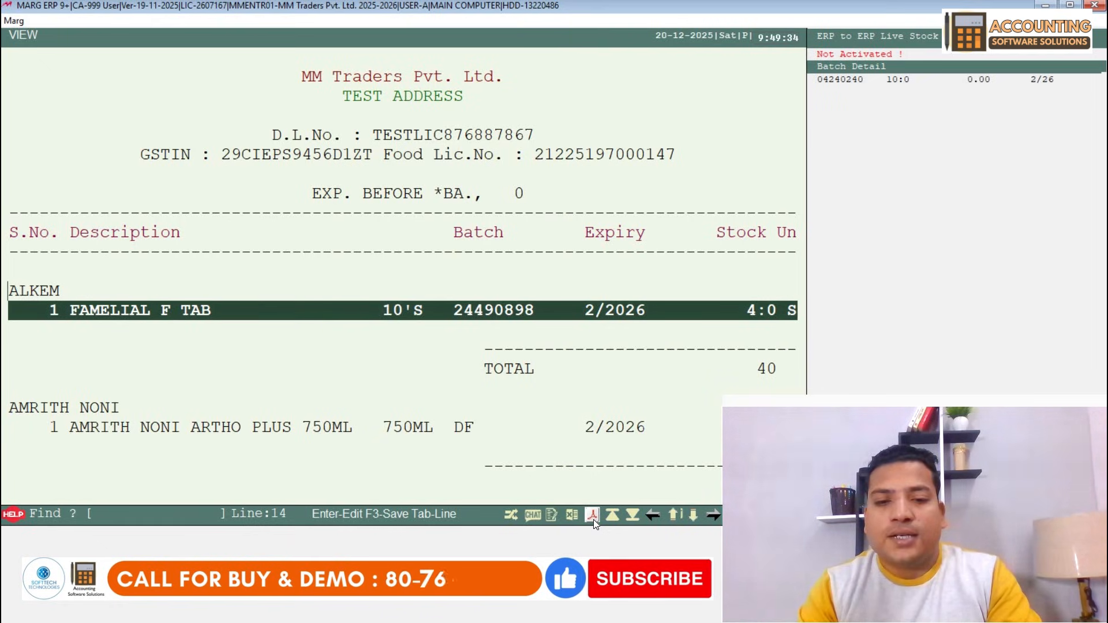
- Open the stock statement in GUI-View format and read through the whole preview
click(592, 515)
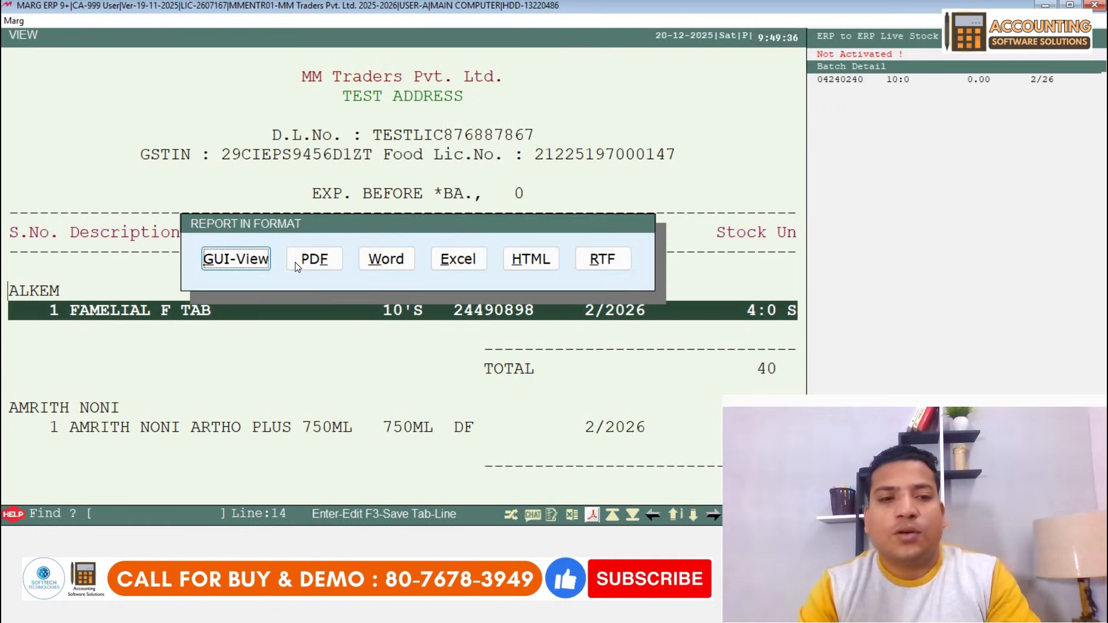
click(242, 265)
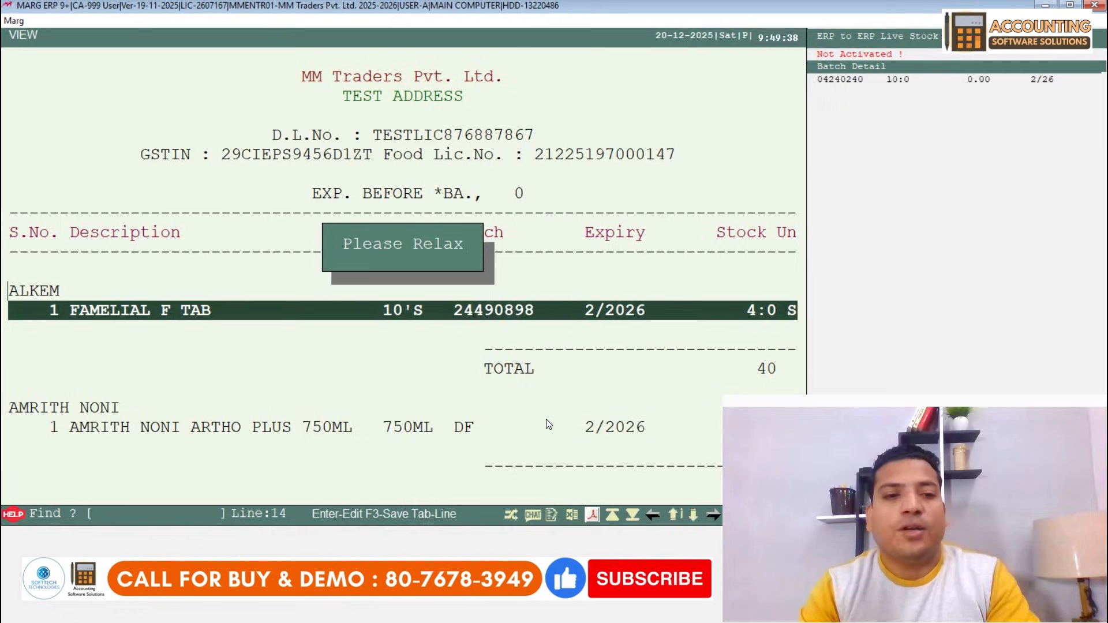
scroll(546, 423, down, 10)
scroll(548, 424, down, 3)
scroll(548, 424, up, 15)
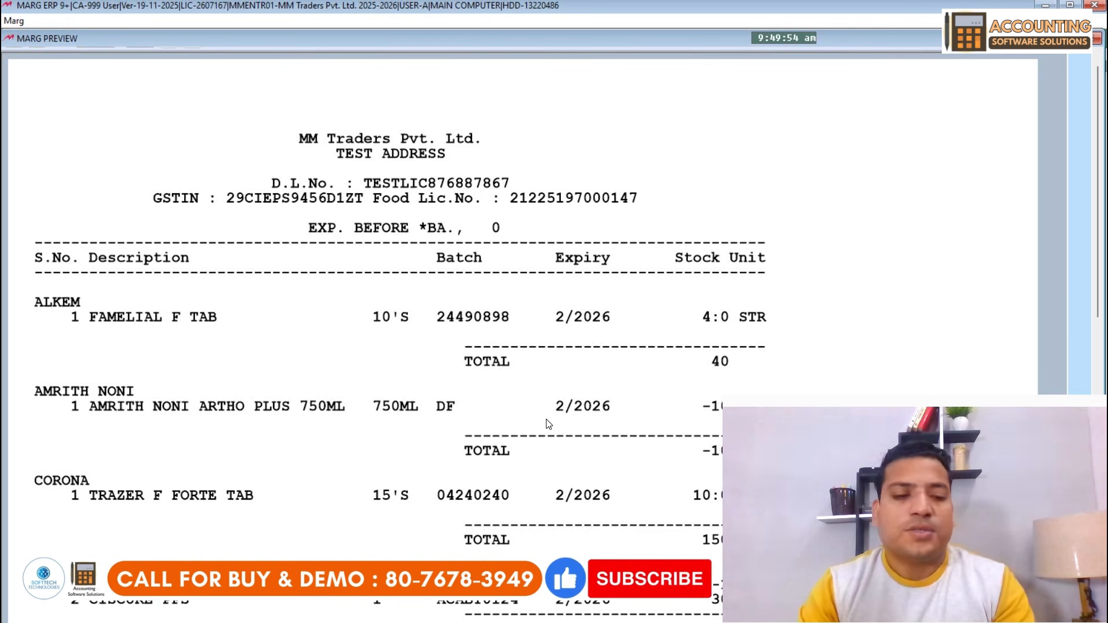
- Close the preview and the near expiry report, and dismiss the SERVER.EXE alert on the home screen
key(Escape)
key(Escape)
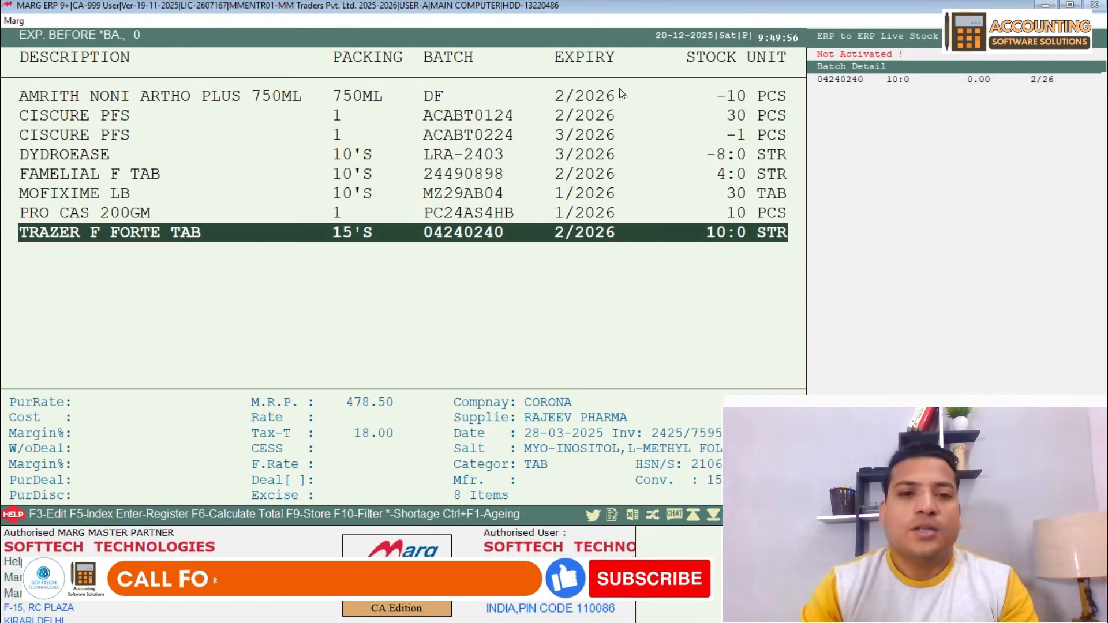
click(542, 135)
click(493, 112)
key(Escape)
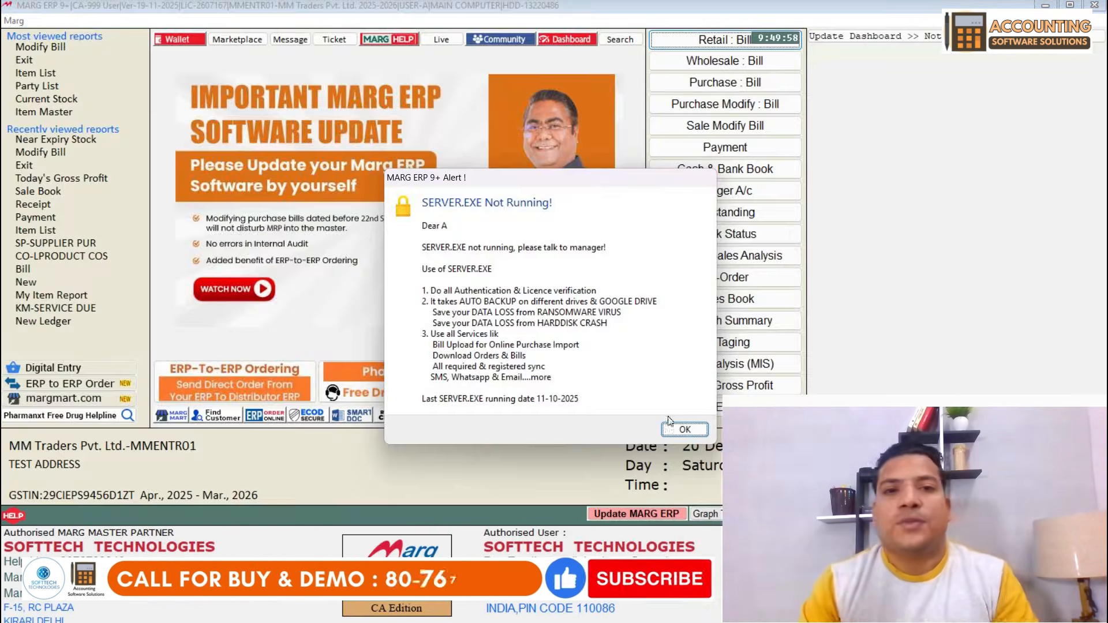
click(683, 430)
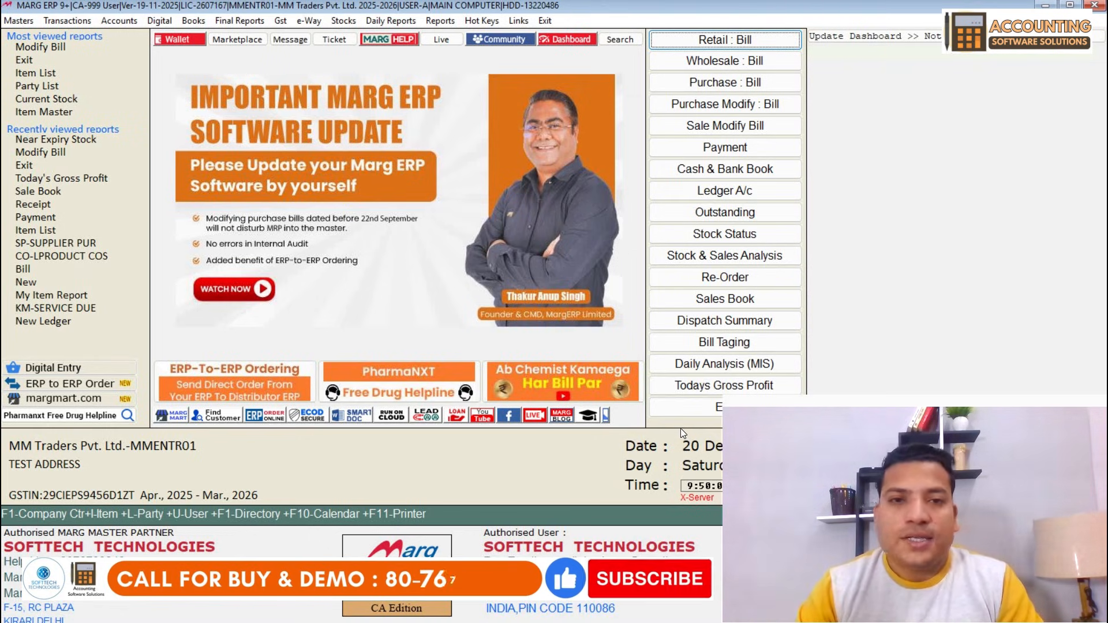
- Open the Expiry Stock report setup with expired stock included, and enter 01-12-2026 as the expiry date
click(335, 23)
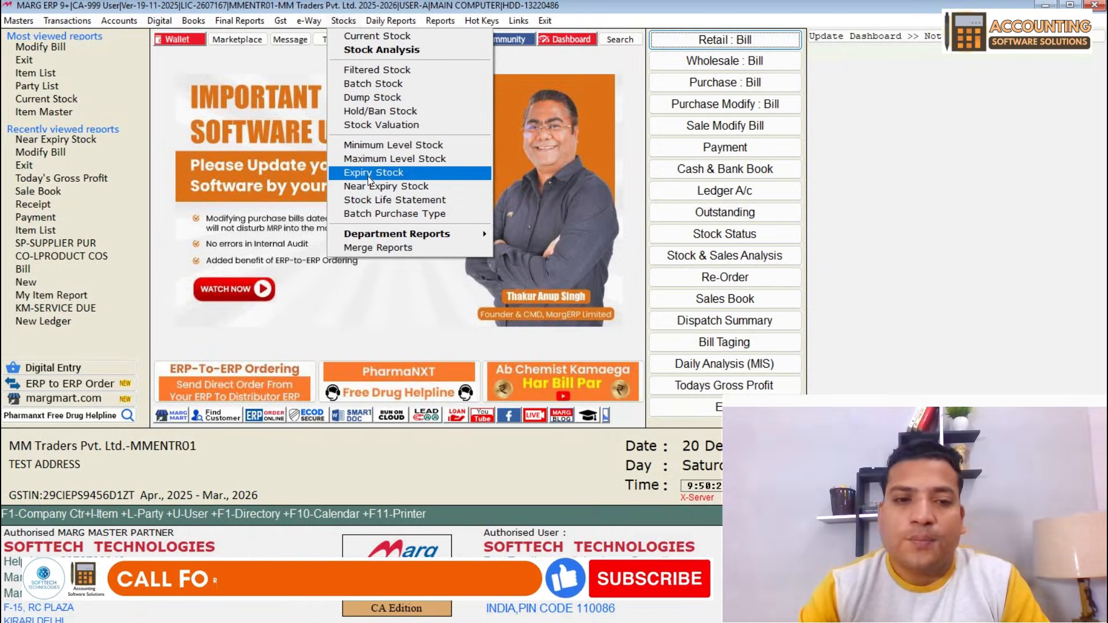
click(368, 175)
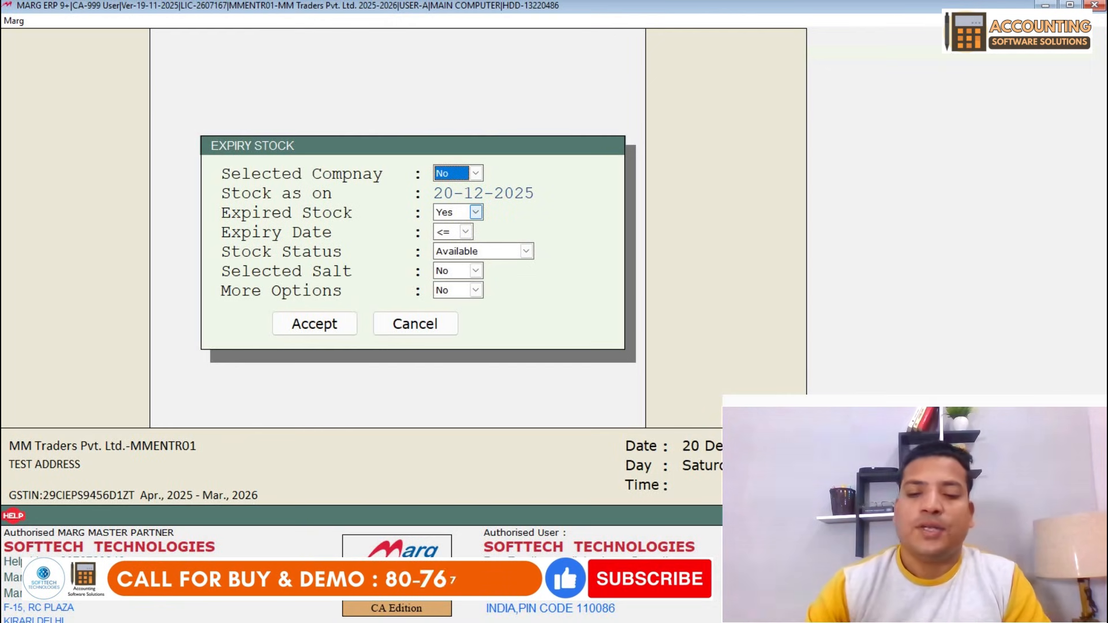
key(Return)
key(Return)
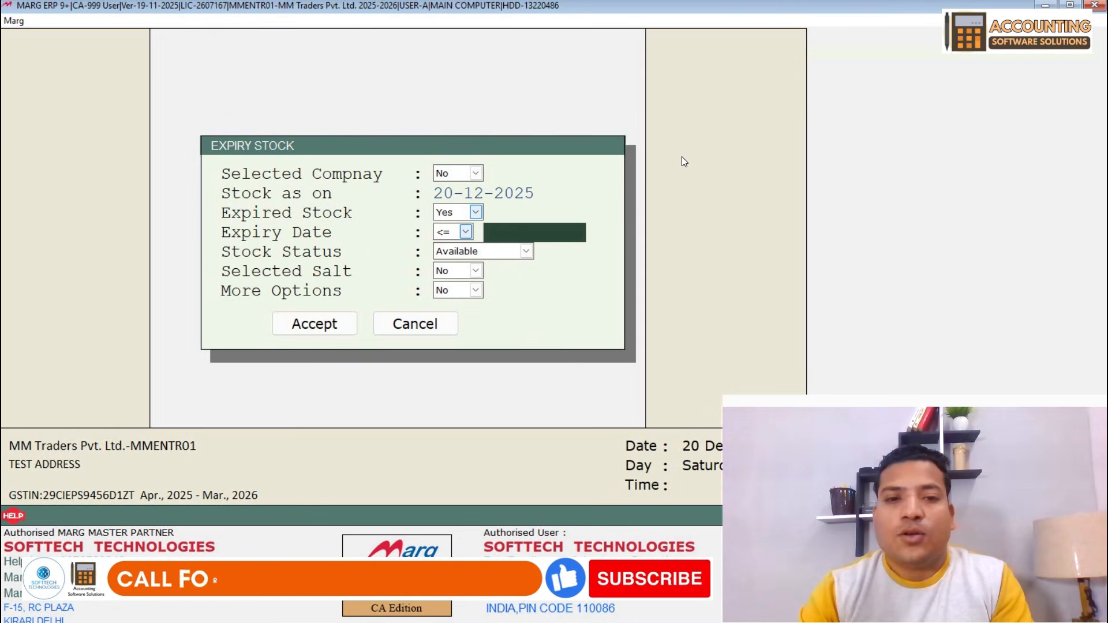
text(01122026)
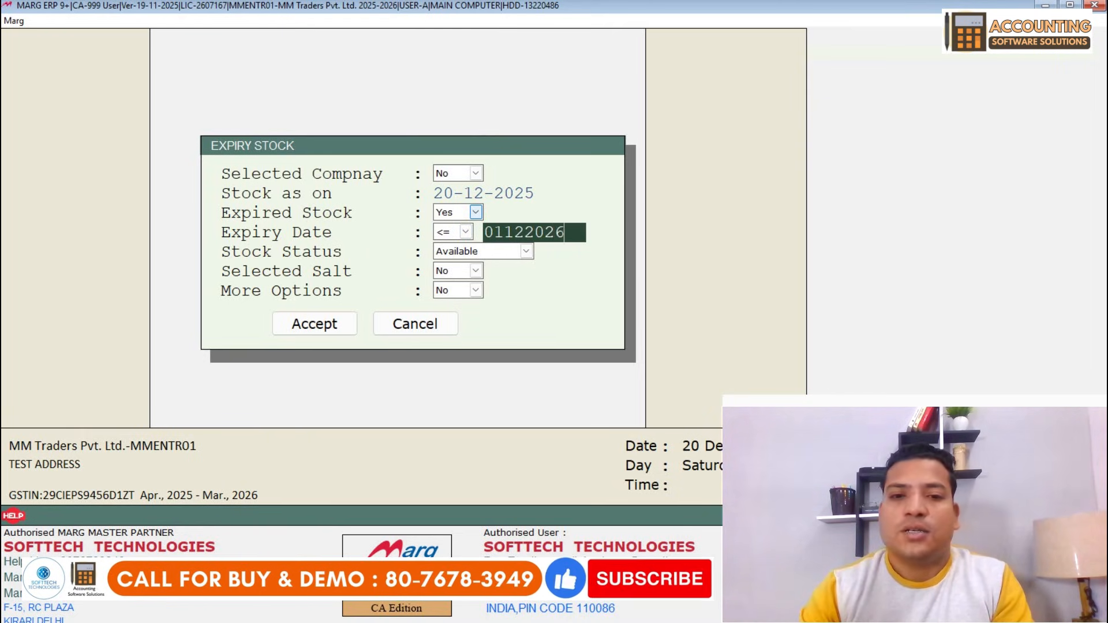
key(Return)
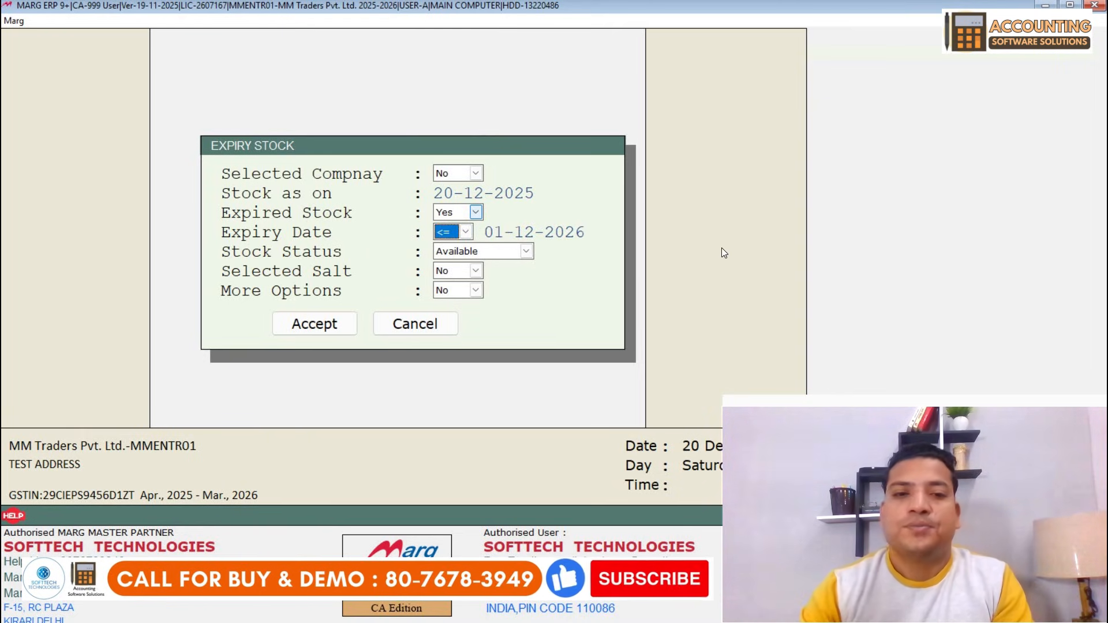
- Try the >= comparison for the expiry date filter, and switch it back to <=
click(465, 232)
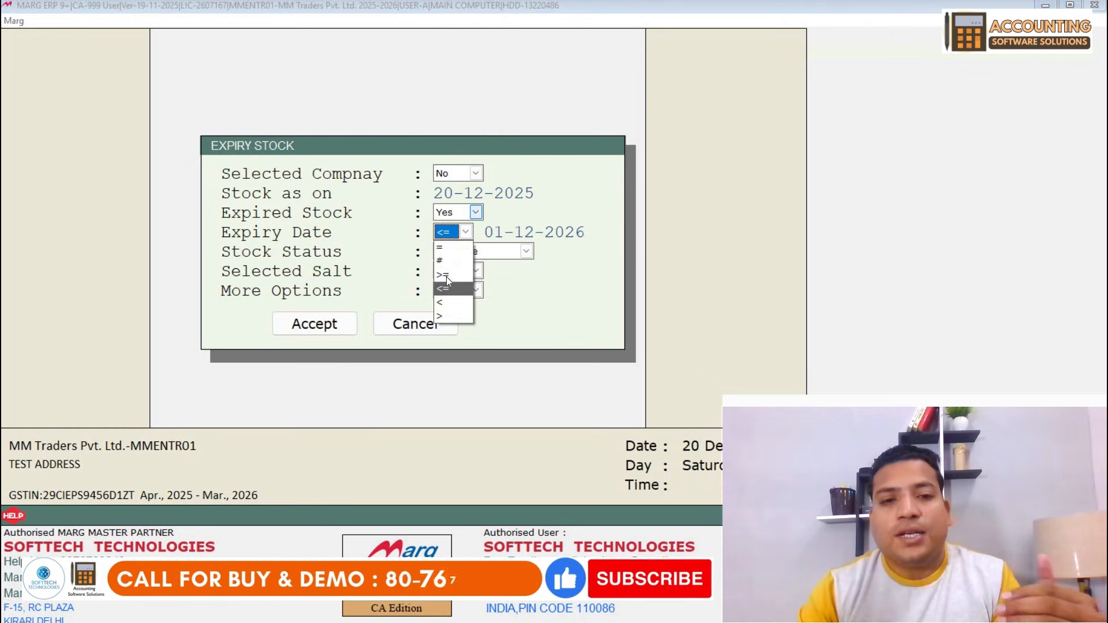
click(448, 275)
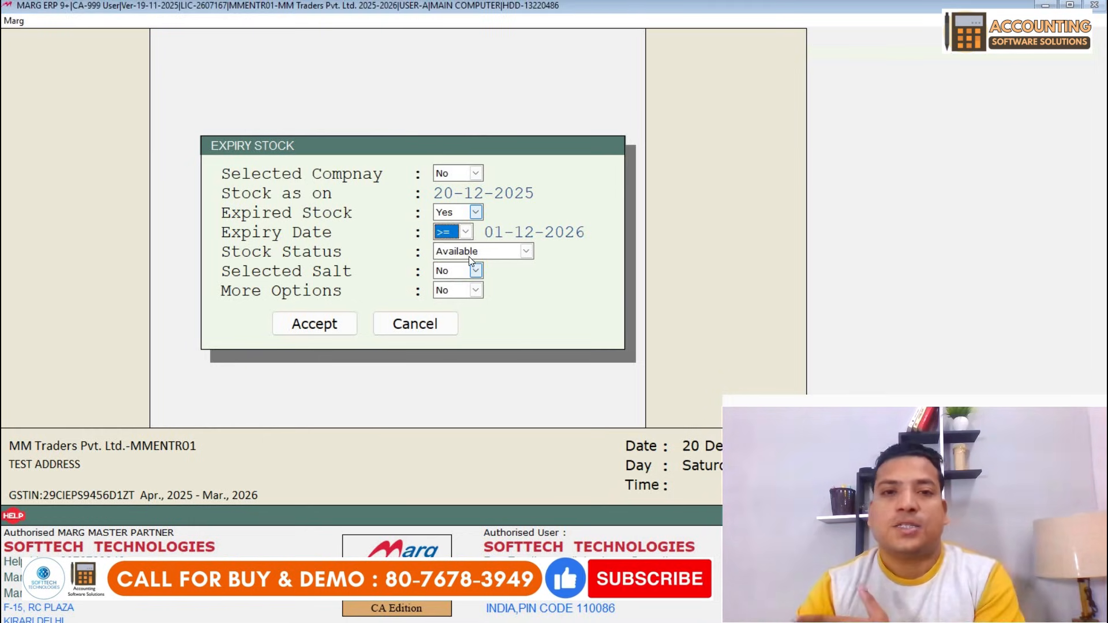
click(449, 230)
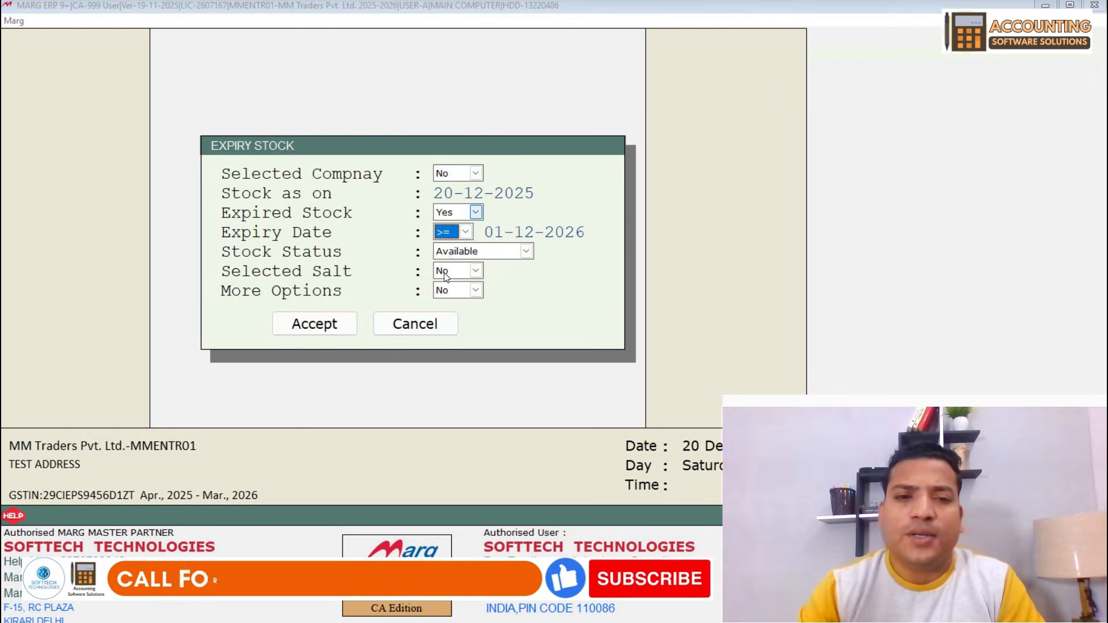
click(443, 290)
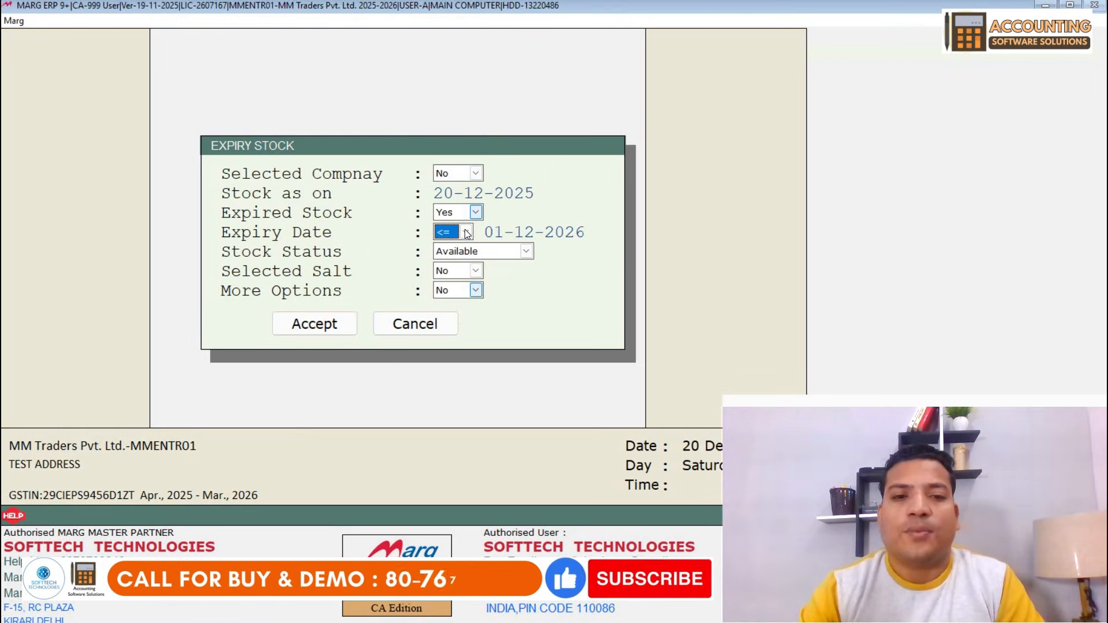
- Choose <= as the expiry date comparison and generate the expiry stock list
click(465, 232)
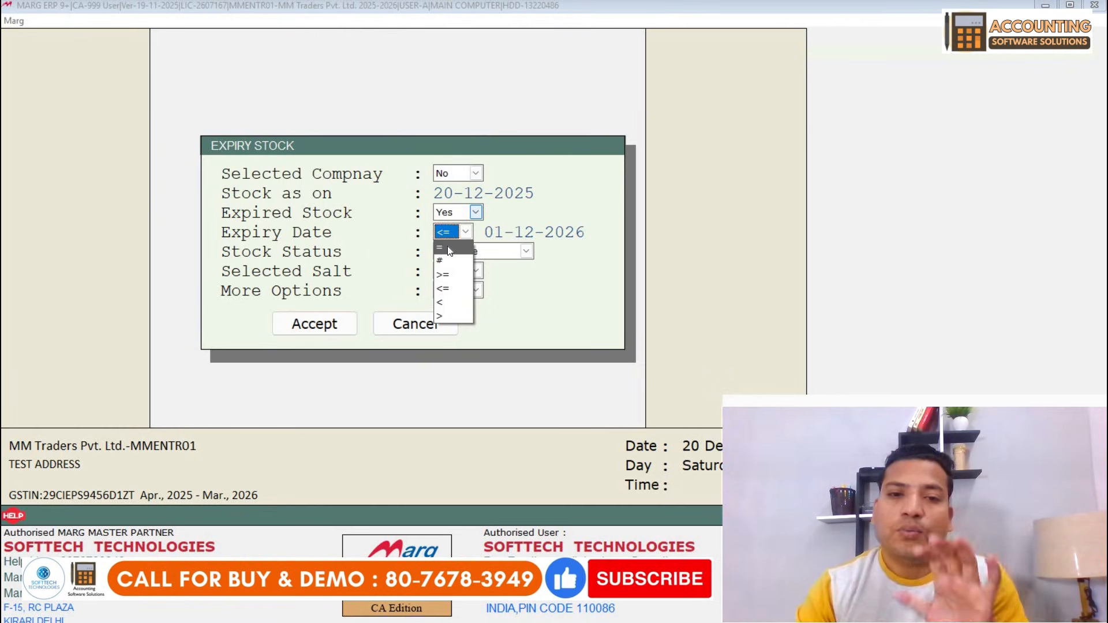
click(447, 293)
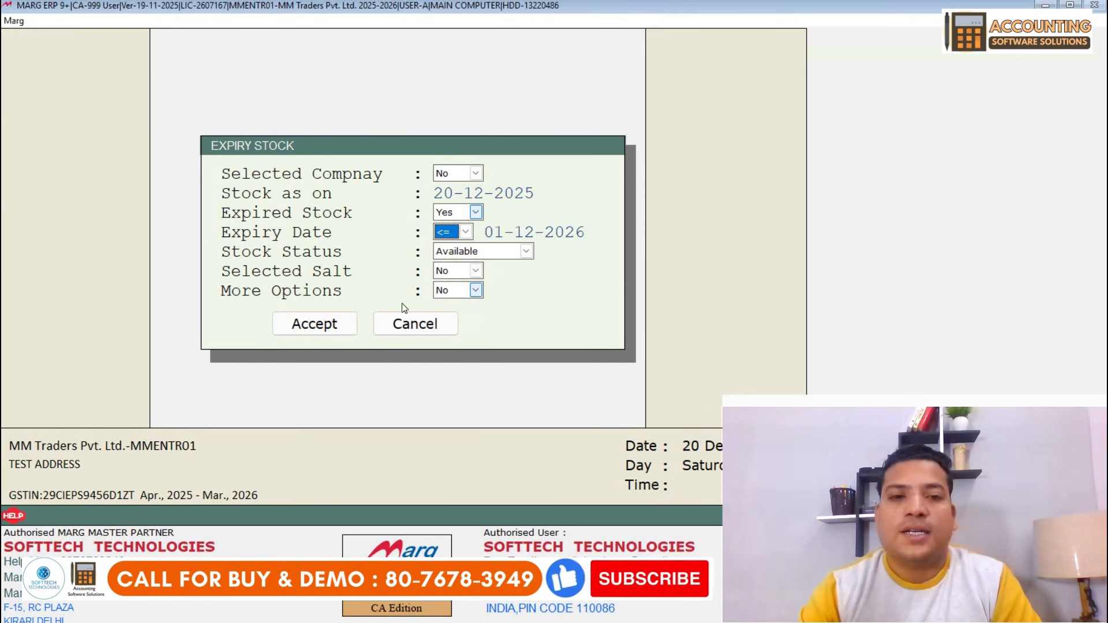
click(309, 325)
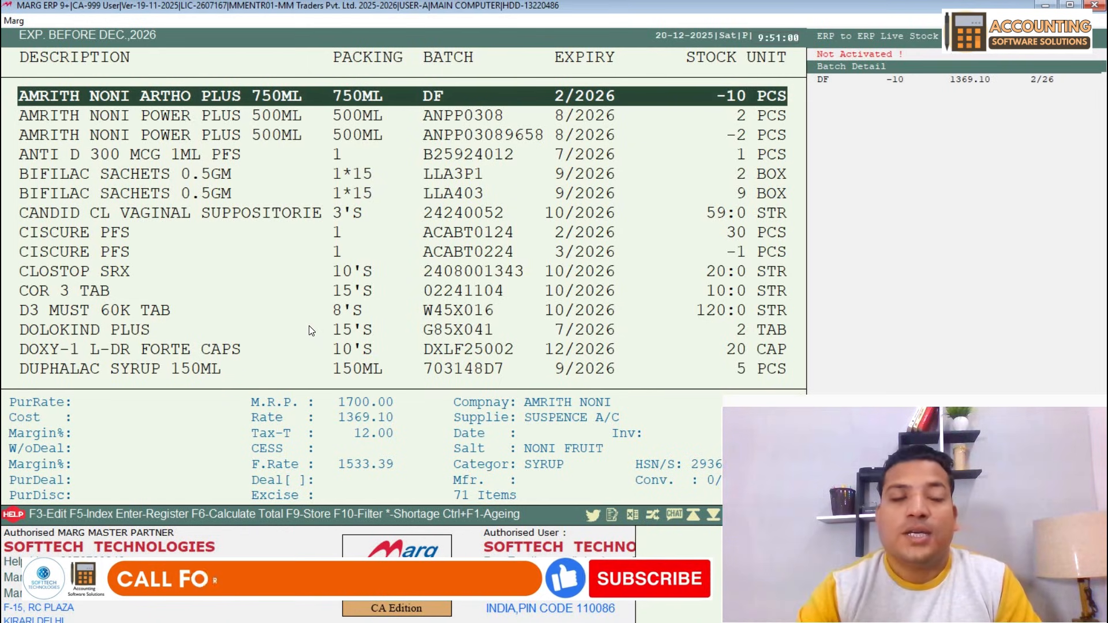
- Read through the expiry stock list from its first item down to VOLINI GEL 30GM, checking batches and expiry dates
key(Down)
key(Down)
key(Down)
key(Down)
key(Down)
key(Down)
key(Down)
key(Down)
key(Down)
key(Down)
key(Down)
key(Down)
key(Down)
key(Down)
key(Down)
key(Down)
key(Down)
key(Down)
key(Down)
key(Down)
key(Down)
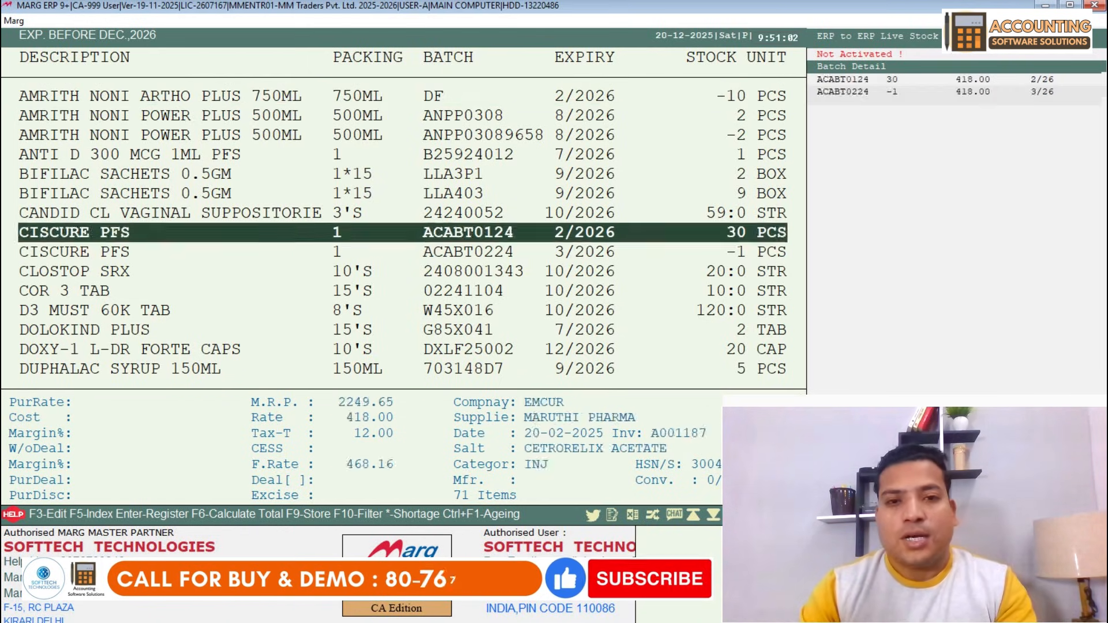
key(Down)
key(Down)
key(Down)
key(Down)
key(Down)
key(Down)
key(Down)
key(Down)
key(Down)
key(Down)
key(Down)
key(Down)
key(Down)
key(Down)
key(Down)
key(Down)
key(Down)
key(Down)
key(Down)
key(Down)
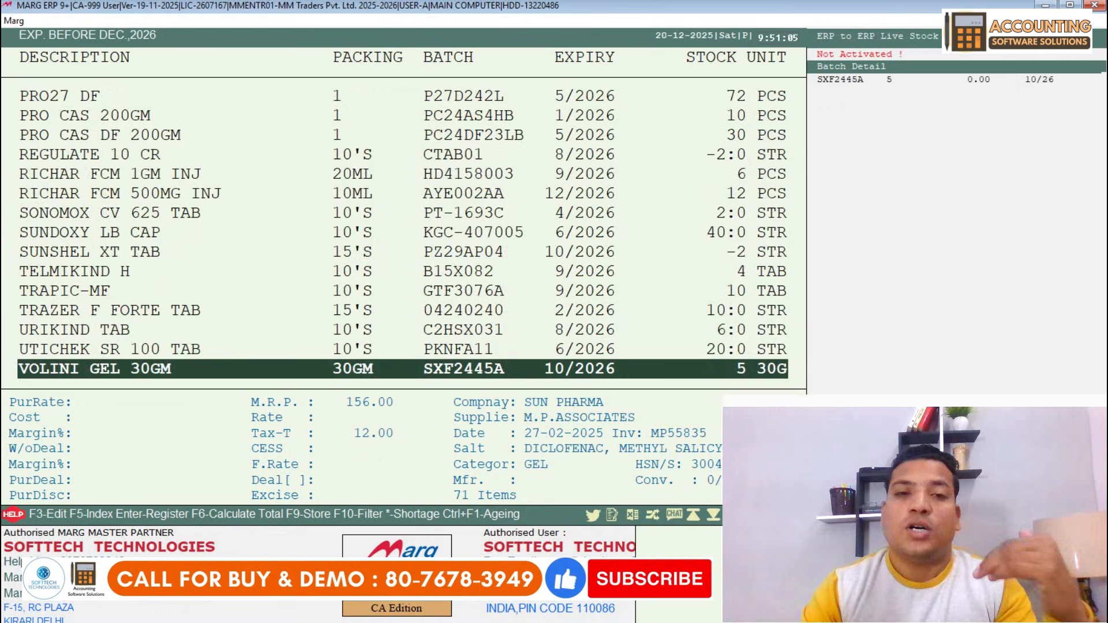
- Examine the batch and supplier details of the items around URIKIND TAB, UTICHEK SR 100 TAB and VOLINI GEL
key(Up)
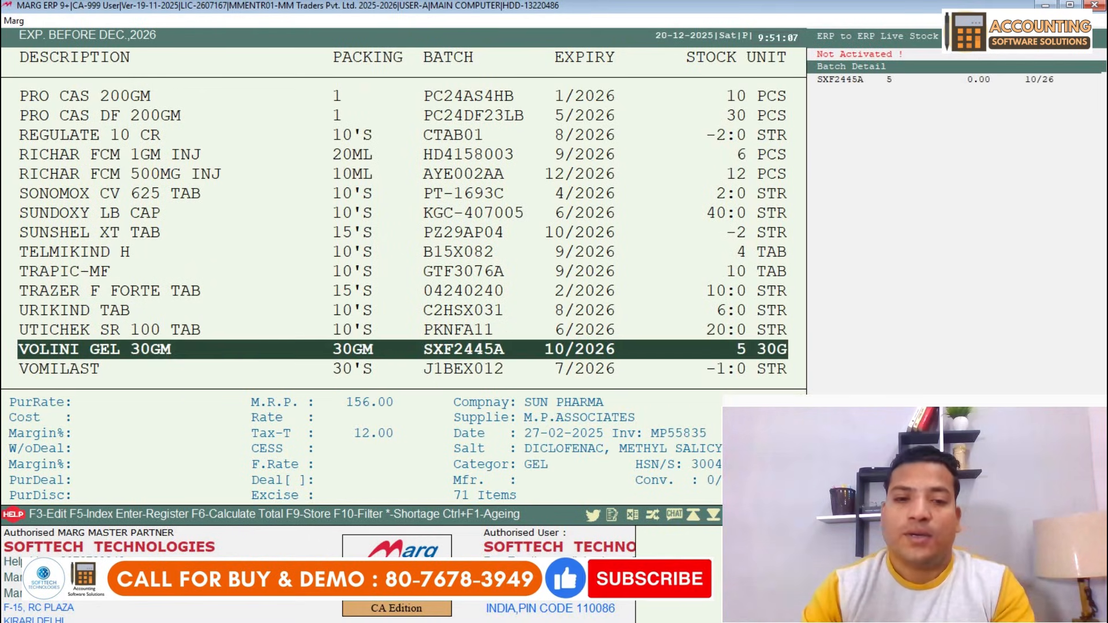
key(Up)
key(Up)
key(Up)
key(Up)
key(Up)
key(Up)
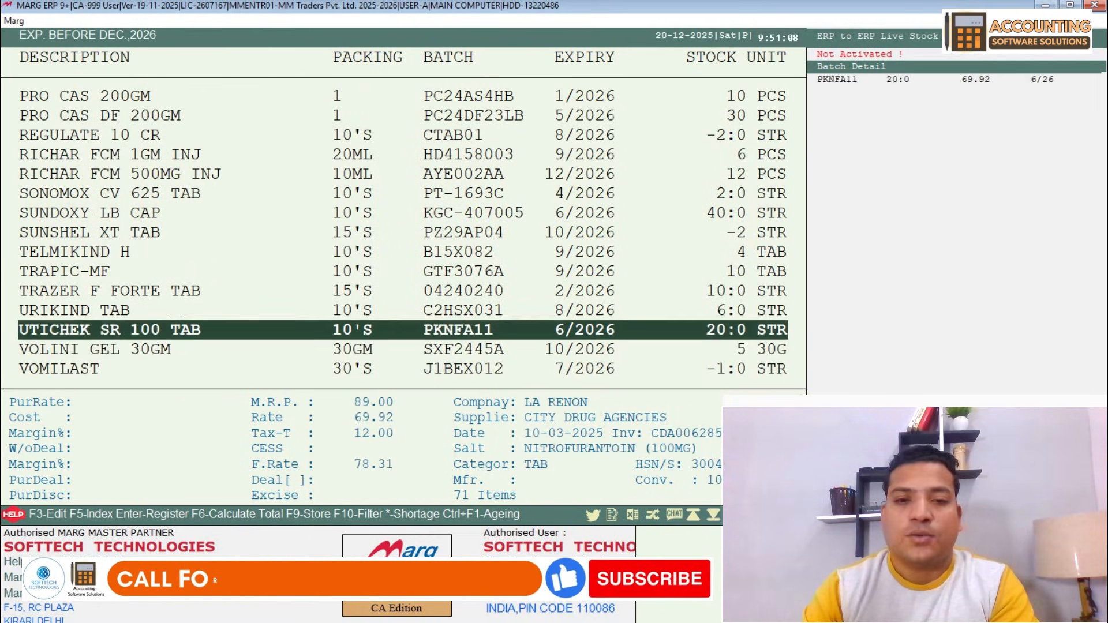
key(Down)
key(Down)
key(Down)
key(Down)
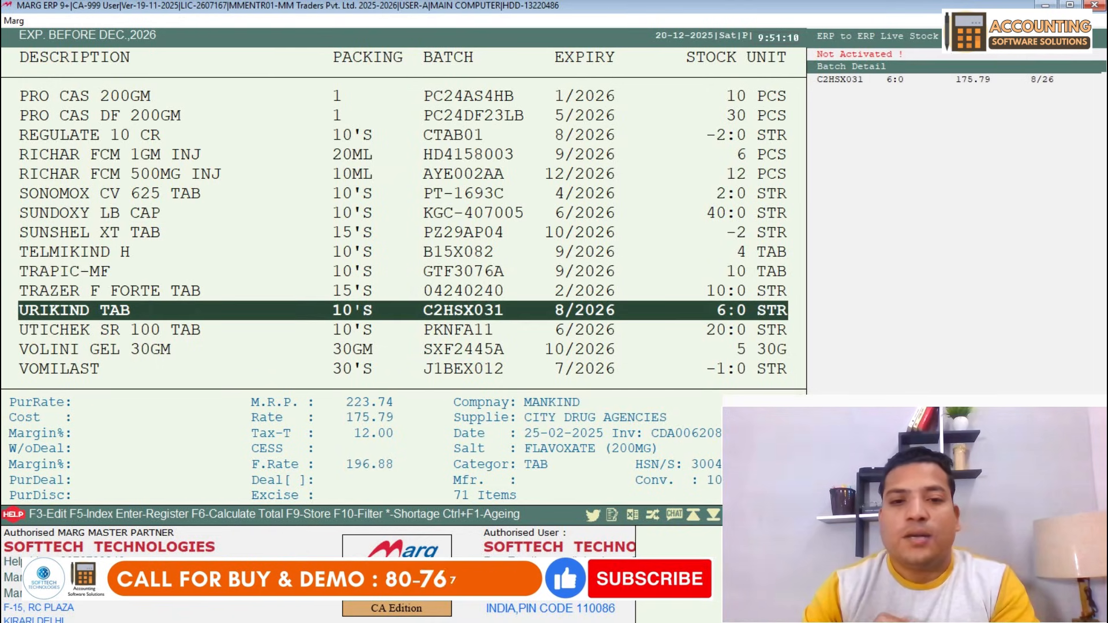
- Review the expiry stock list backwards from URIKIND TAB up to HUCOG 5000 IU HP
key(Up)
key(Up)
key(Up)
key(Up)
key(Up)
key(Up)
key(Up)
key(Up)
key(Up)
key(Up)
key(Up)
key(Up)
key(Up)
key(Up)
key(Up)
key(Up)
key(Up)
key(Up)
key(Up)
key(Up)
key(Up)
key(Up)
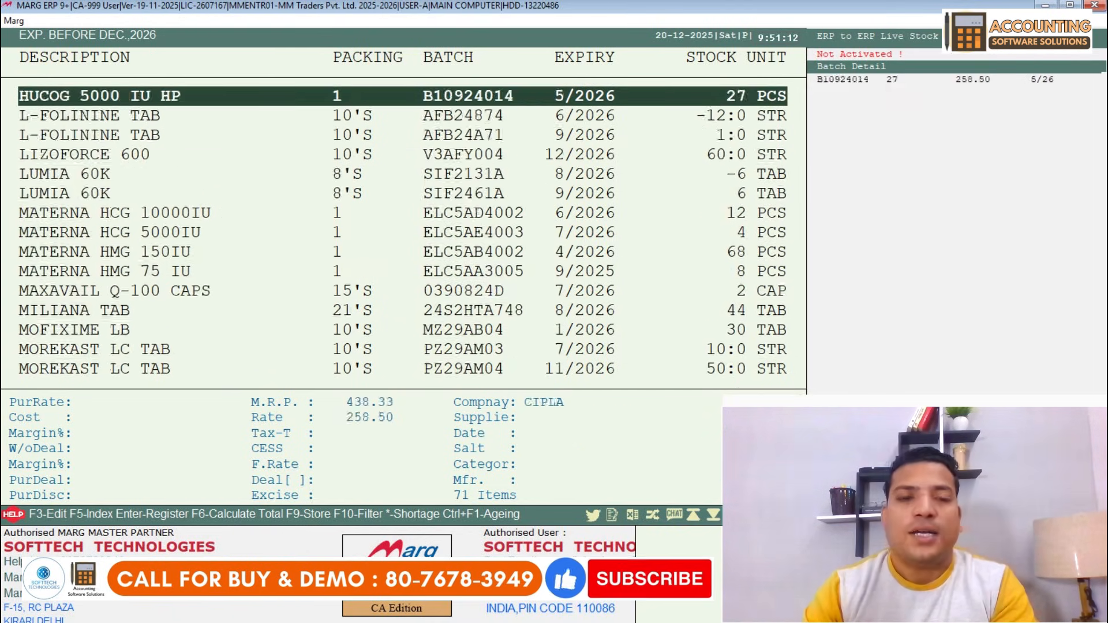
- Examine the items from DYDROEASE to HUCOG 2000 IU HP for already expired batches, ending on HUCOG 2000 IU HP
key(Down)
key(Down)
key(Down)
key(Down)
key(Down)
key(Down)
key(Down)
key(Down)
key(Down)
key(Down)
key(Down)
key(Down)
key(Down)
key(Down)
key(Down)
key(Down)
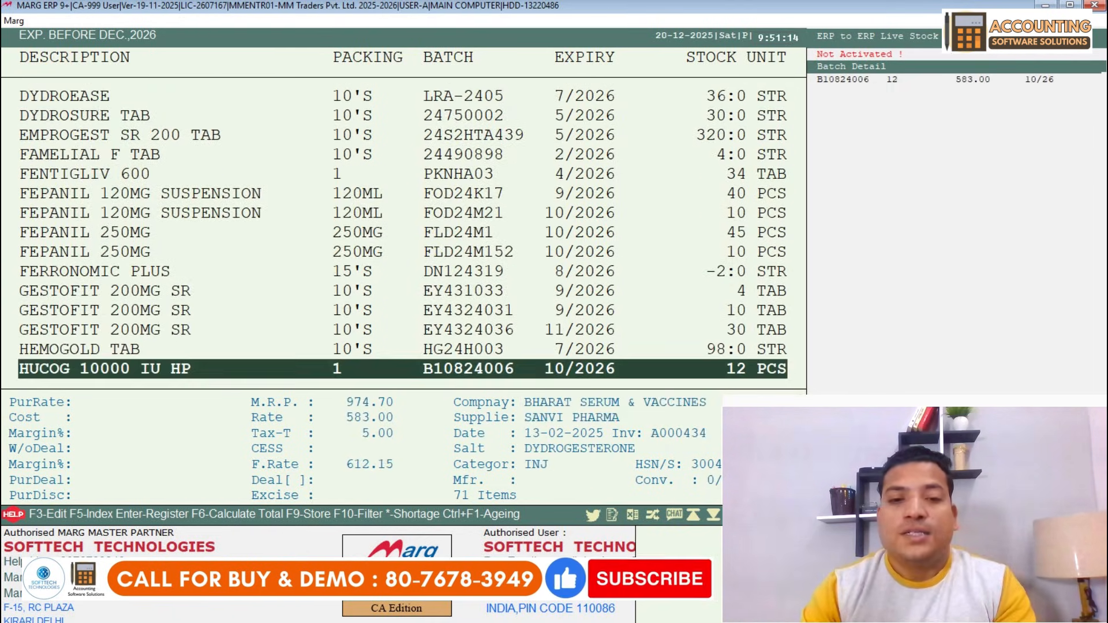
key(Down)
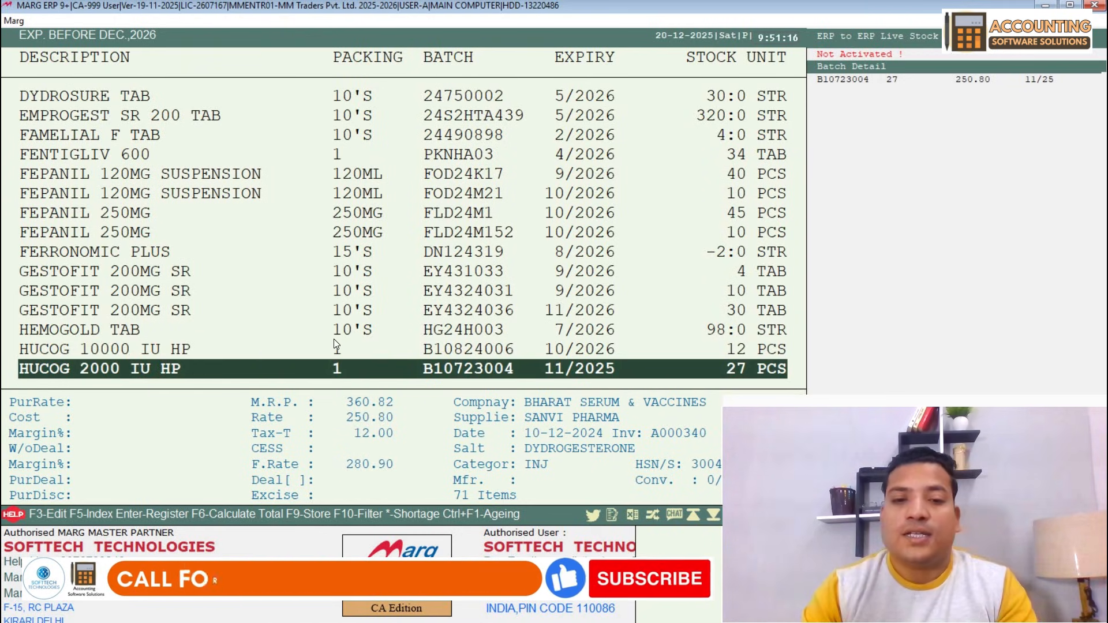
key(Up)
key(Down)
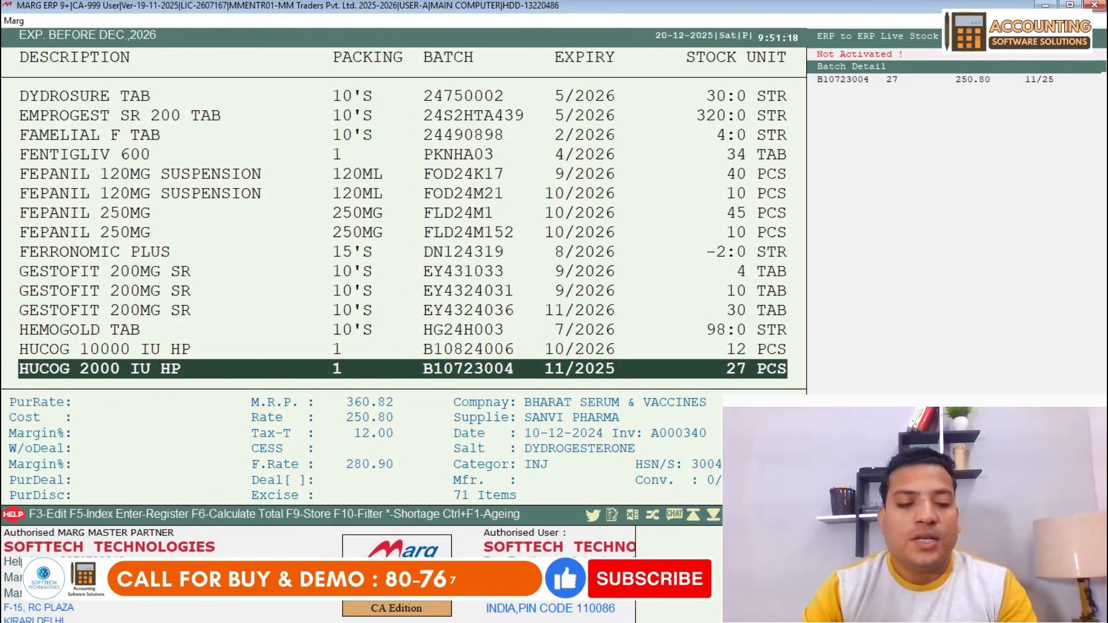